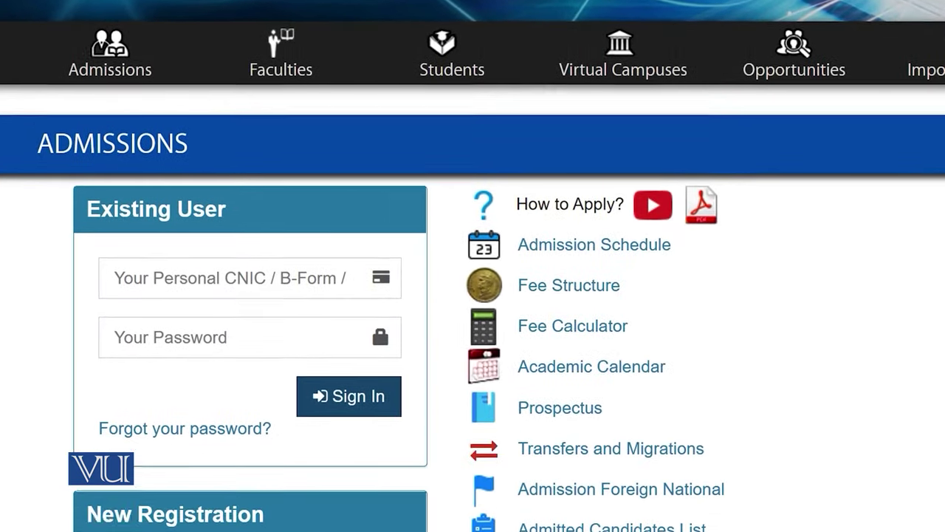
scroll(880, 169, "down", 2)
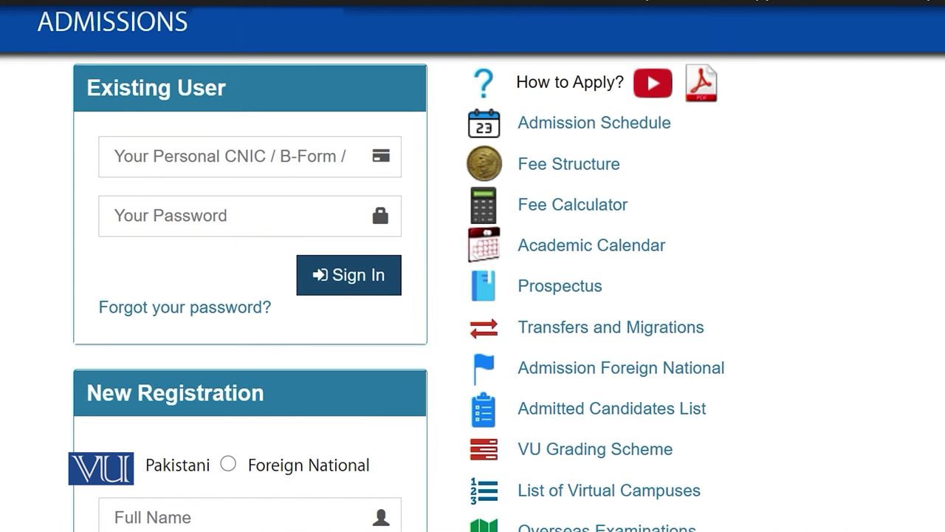
scroll(473, 266, "down", 3)
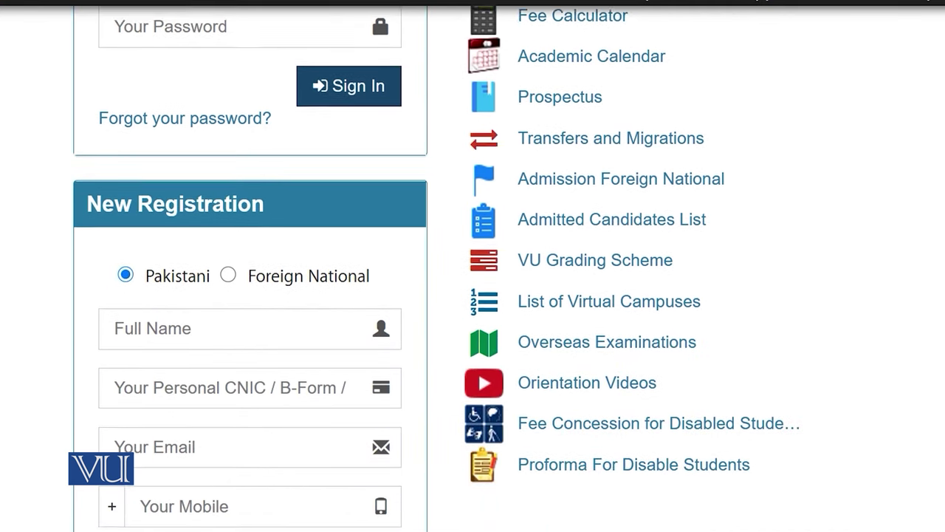
scroll(472, 266, "up", 3)
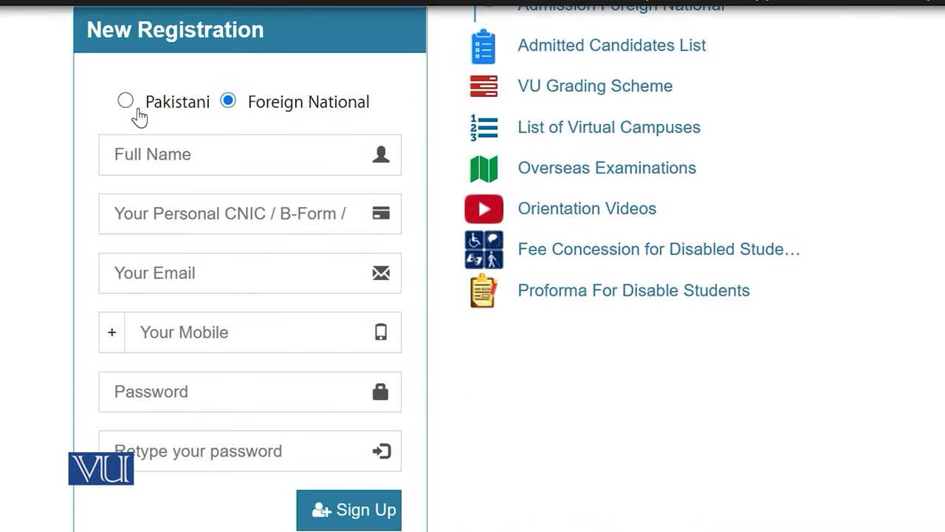
Step: Select Pakistani nationality and enter the applicant's full name and CNIC number
left_click(125, 101)
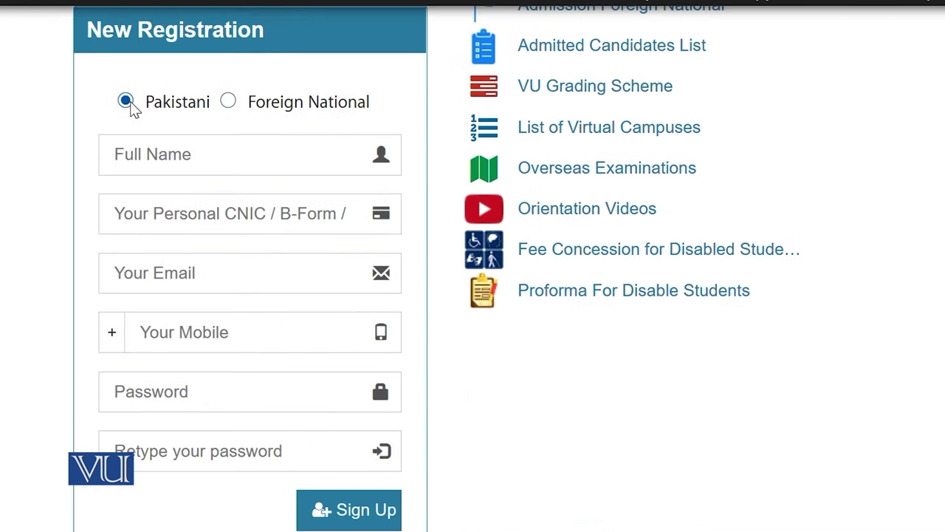
left_click(174, 161)
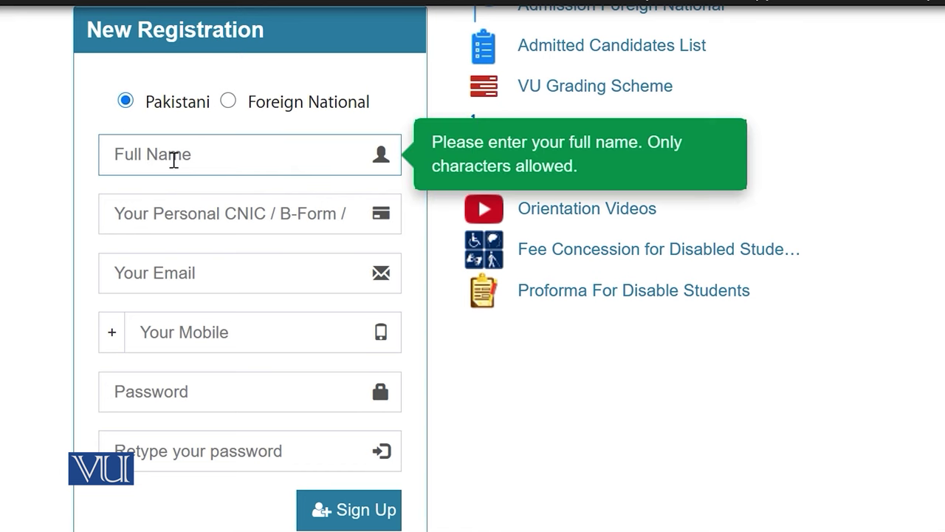
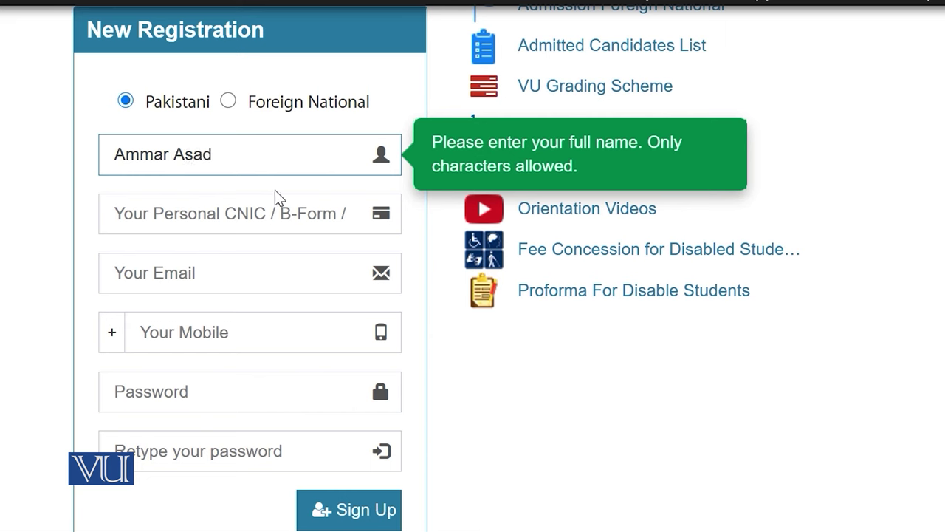
left_click(235, 216)
type("22222-2222222-2")
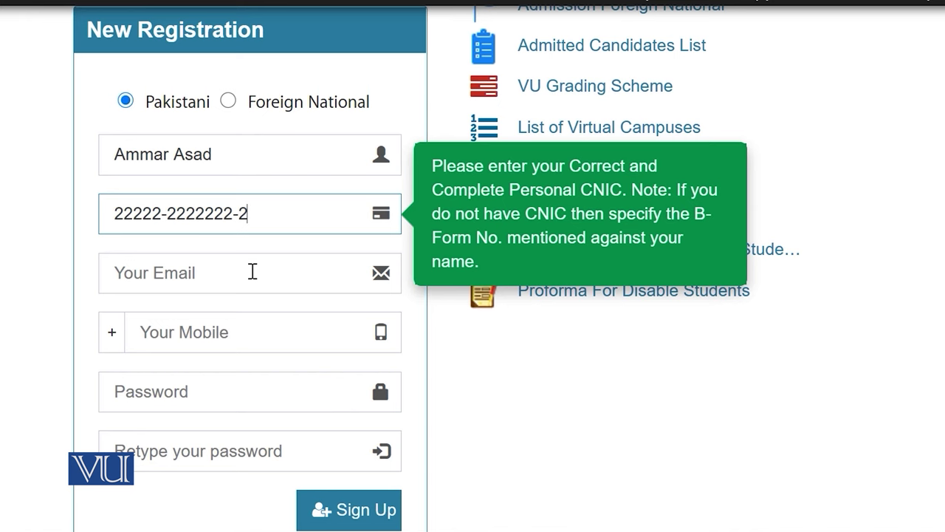
Step: Start entering the applicant's email address in the Email field
left_click(229, 270)
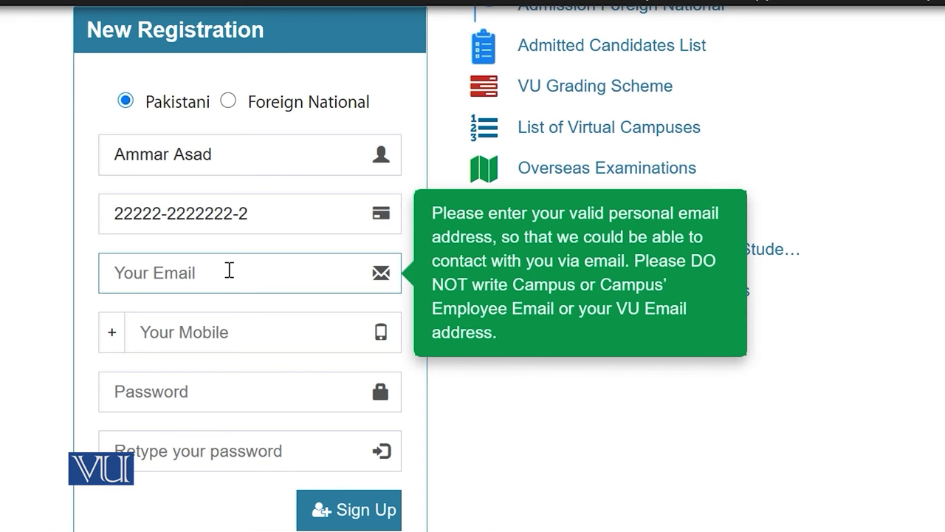
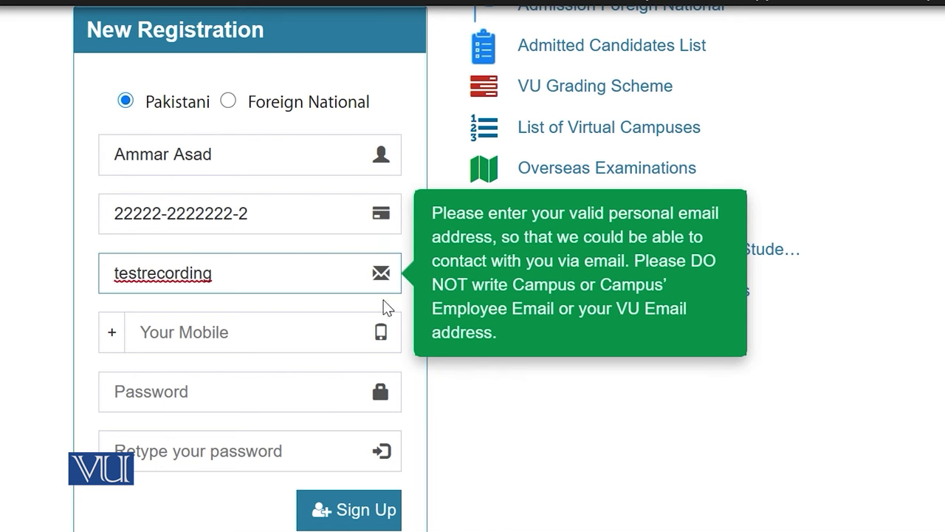
scroll(379, 280, "down", 3)
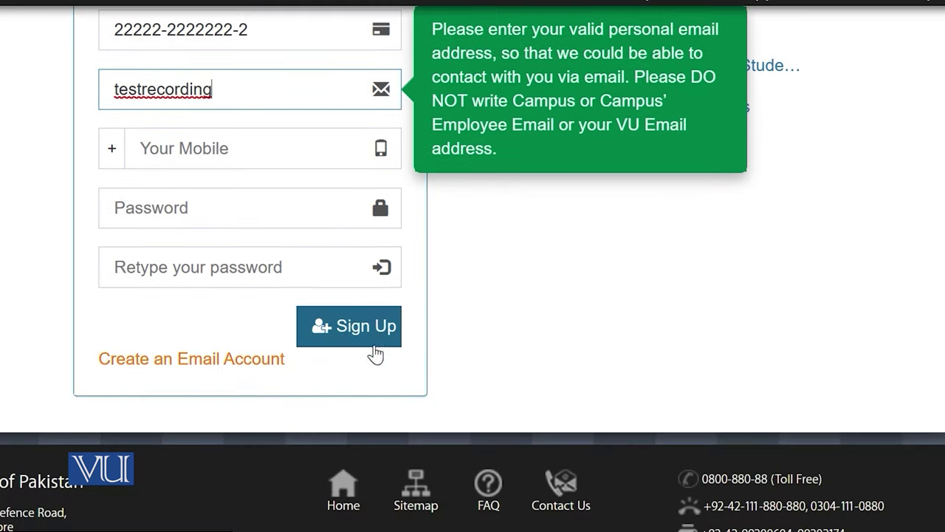
Step: Open Google account sign-up via Create an Email Account, then add '@' to the email
left_click(212, 367)
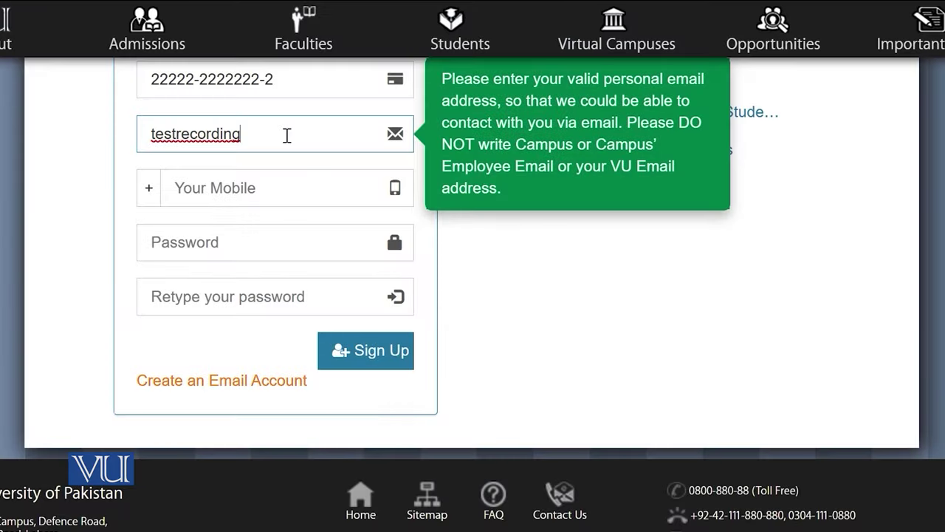
type("@gmail.co")
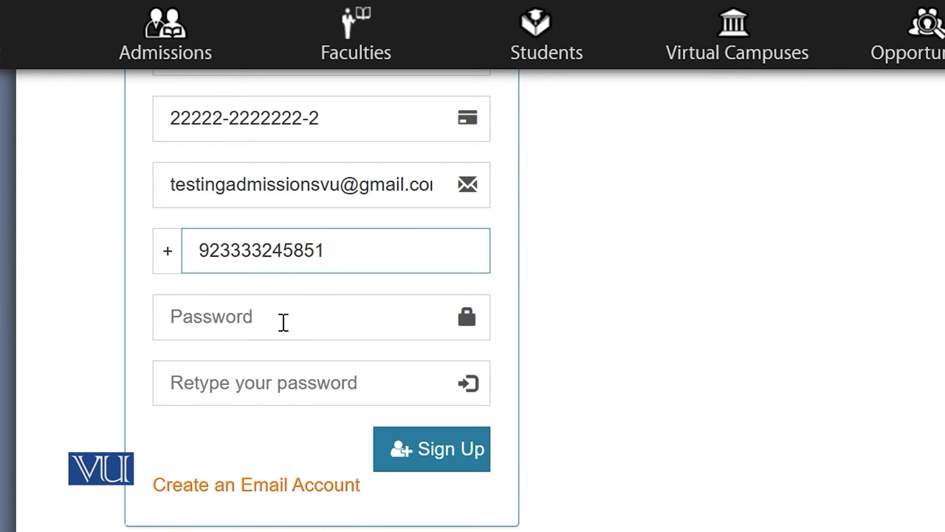
Step: Paste the account password into Password and Retype Password, then submit with Sign Up
left_click(313, 319)
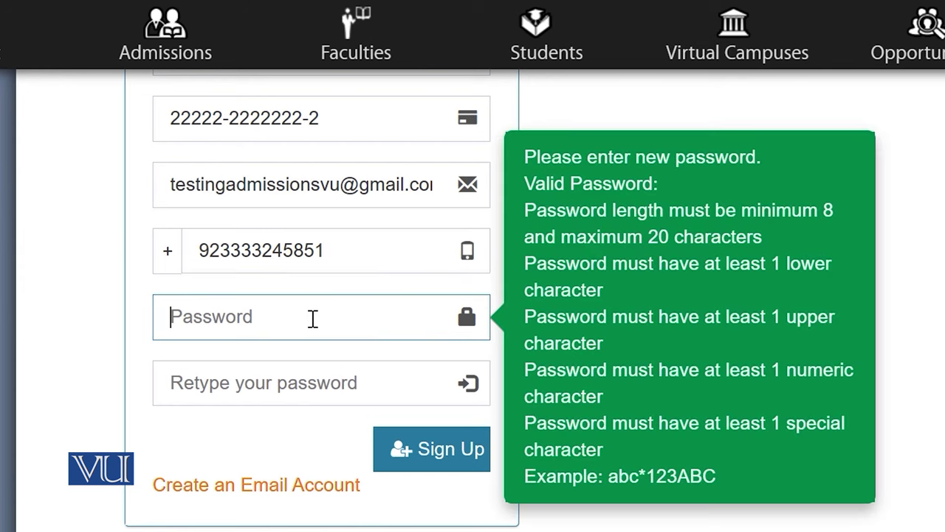
key("ctrl+v")
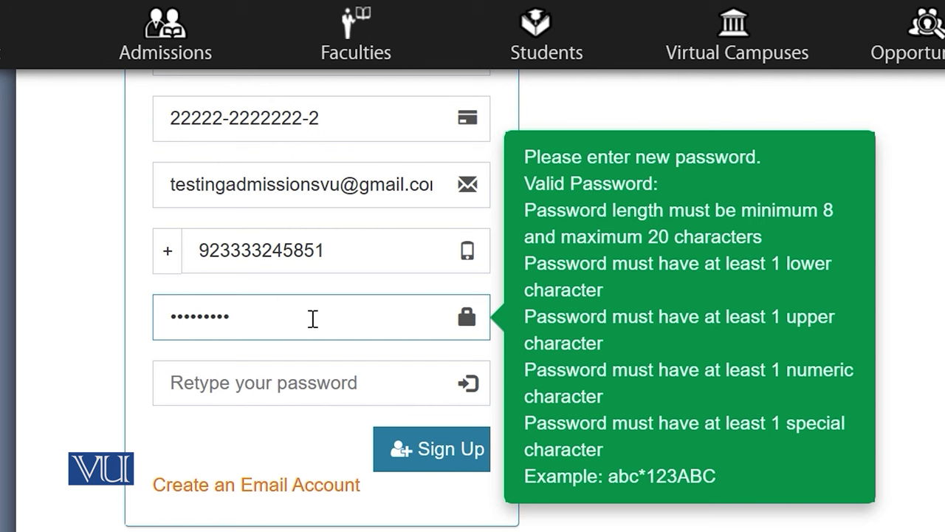
left_click(280, 385)
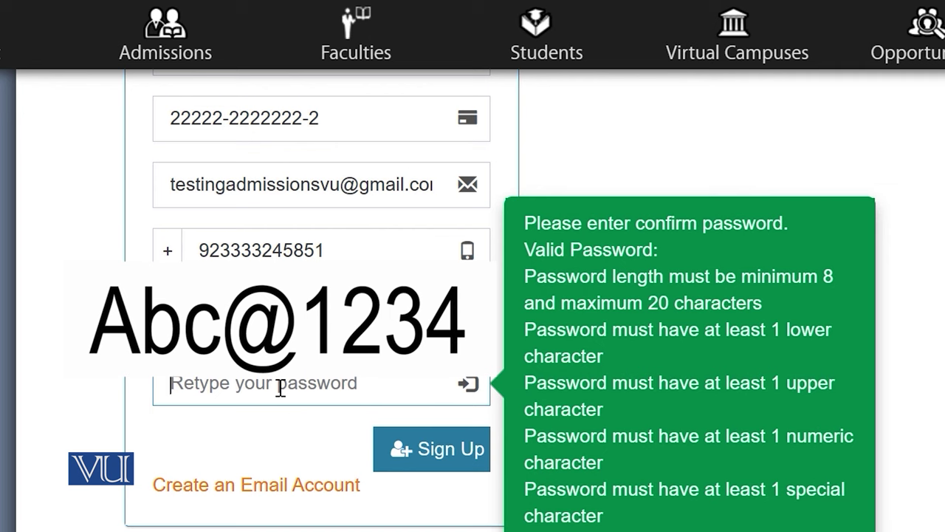
key("ctrl+v")
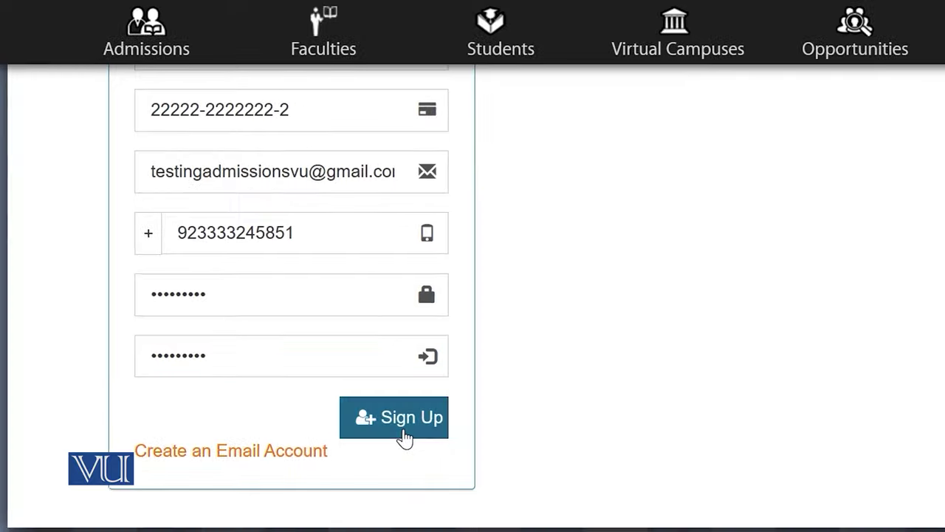
left_click(448, 462)
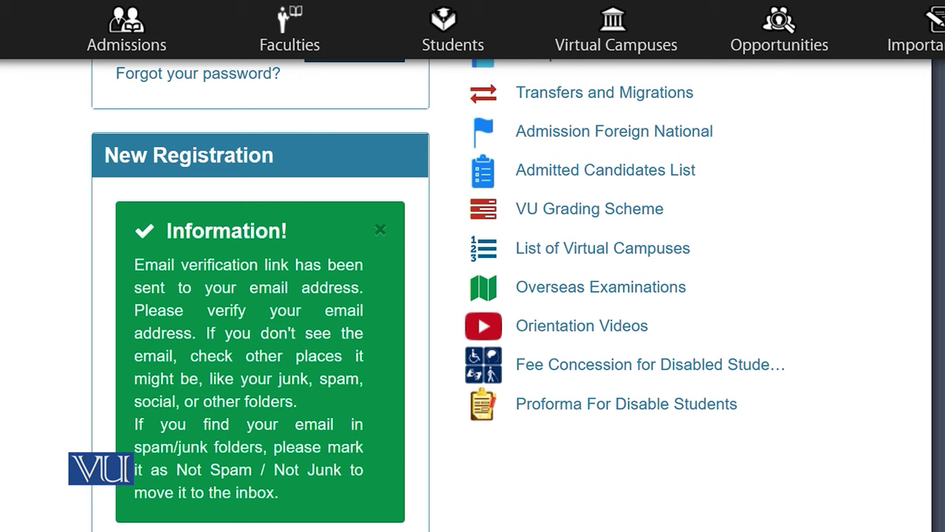
Step: In Gmail, follow the VU email's VerifyEmailAddress link to verify the address
mouse_move(362, 531)
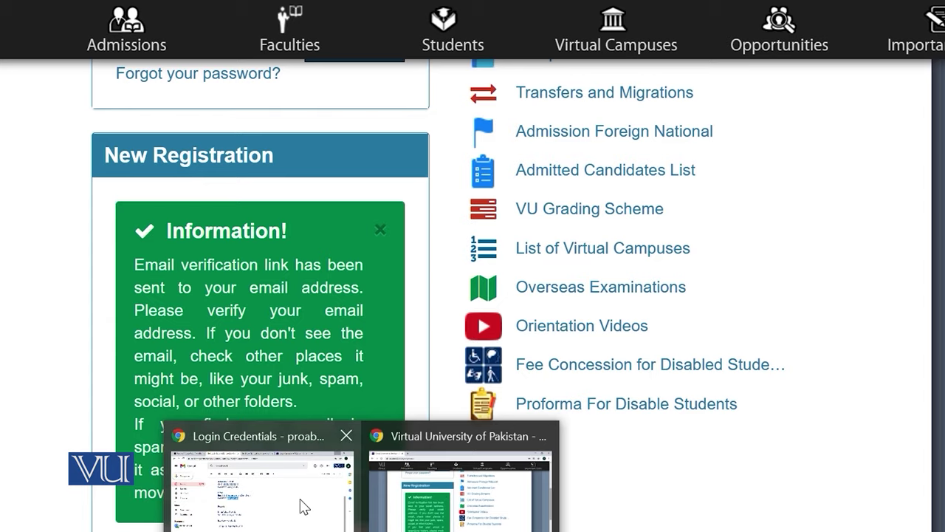
left_click(306, 507)
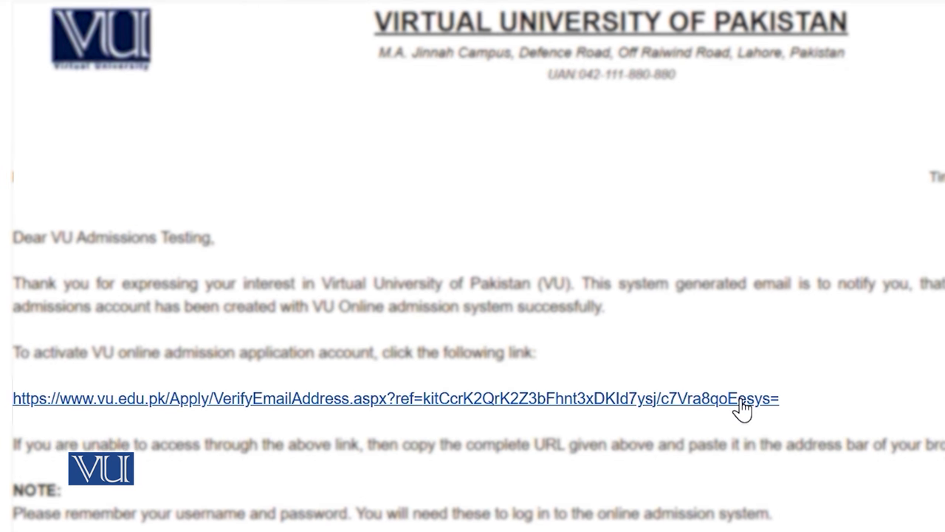
left_click(742, 399)
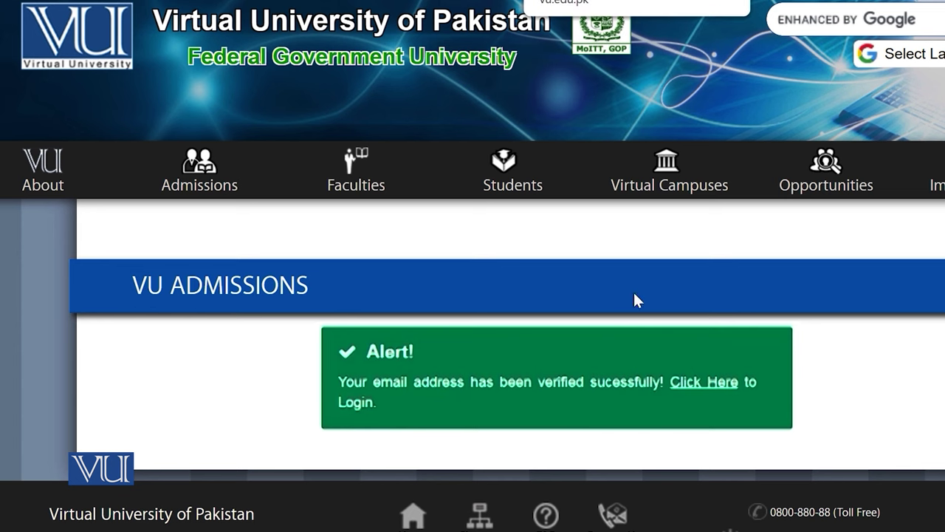
Step: Under Existing User, enter the saved CNIC and pasted password, then sign in
left_click(517, 480)
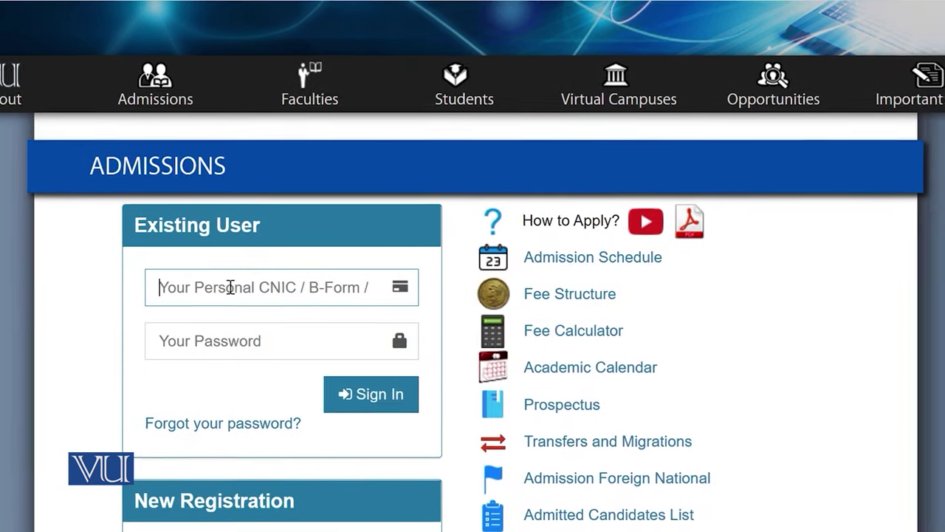
left_click(221, 287)
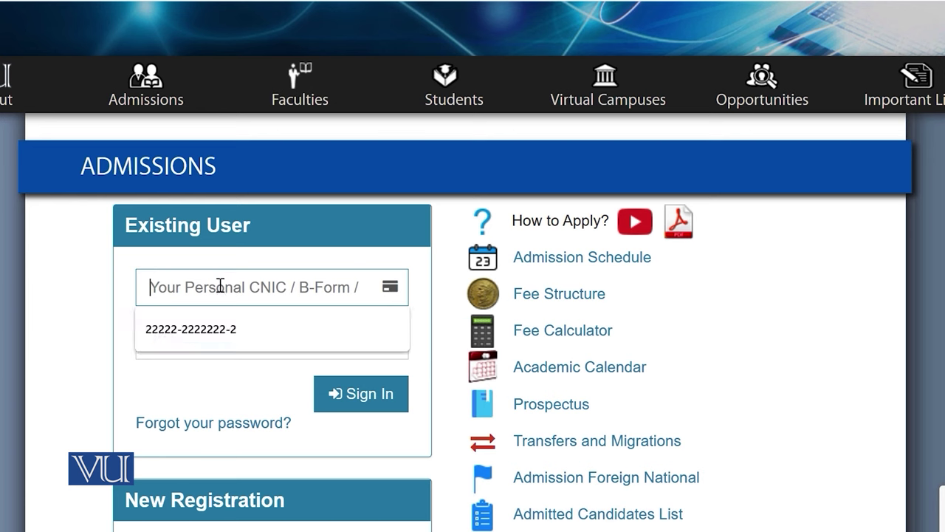
left_click(203, 339)
left_click(179, 340)
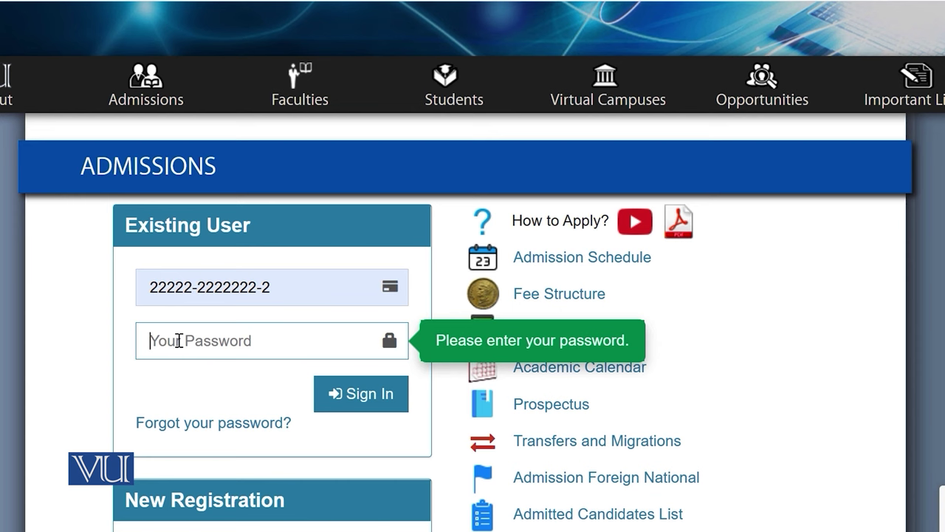
key("ctrl+v")
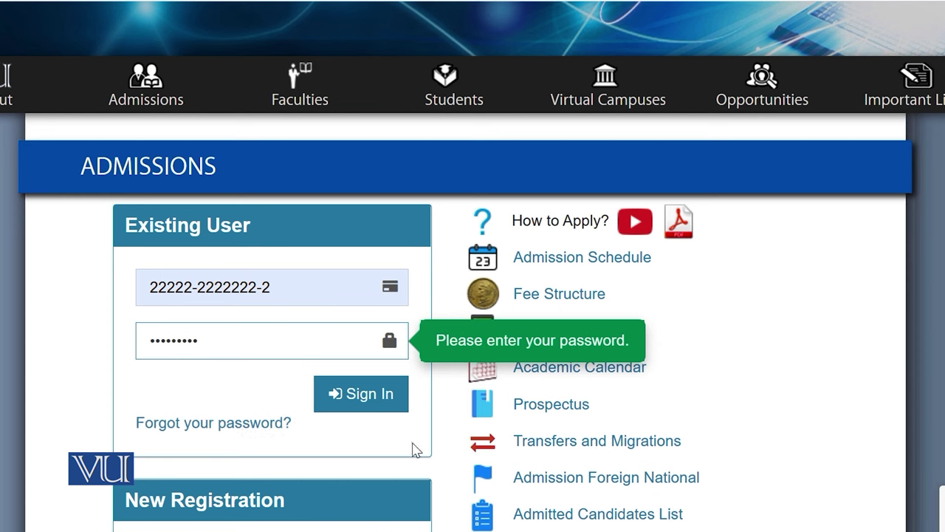
left_click(369, 396)
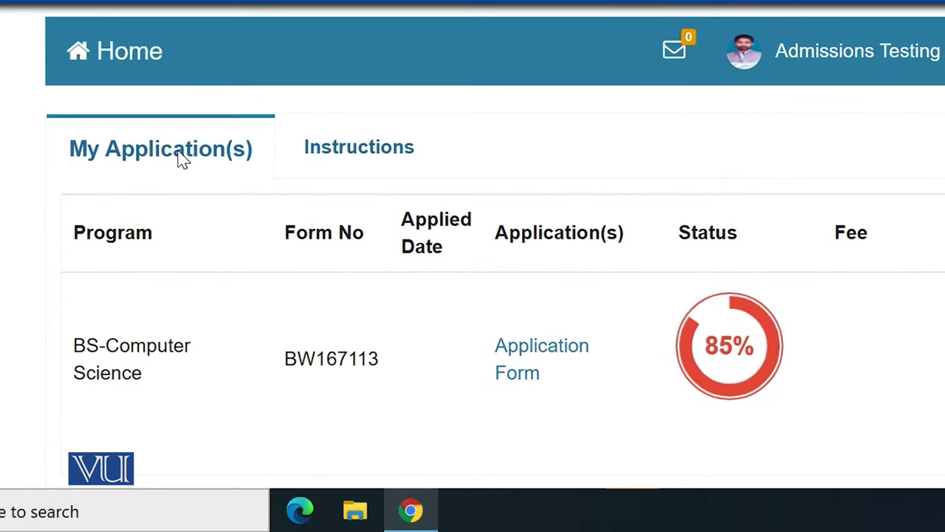
Step: Scroll through the English and Urdu text on the Instructions tab
left_click(337, 153)
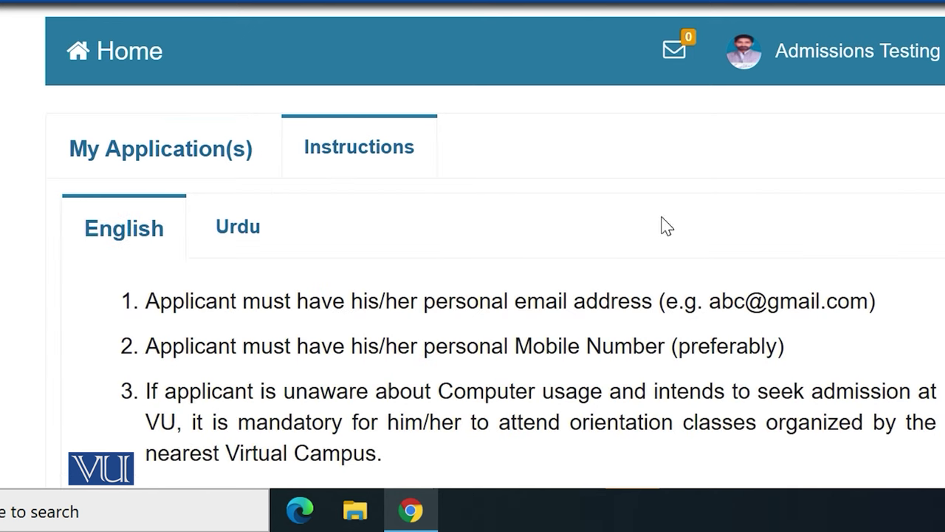
scroll(664, 226, "down", 1)
scroll(135, 467, "down", 4)
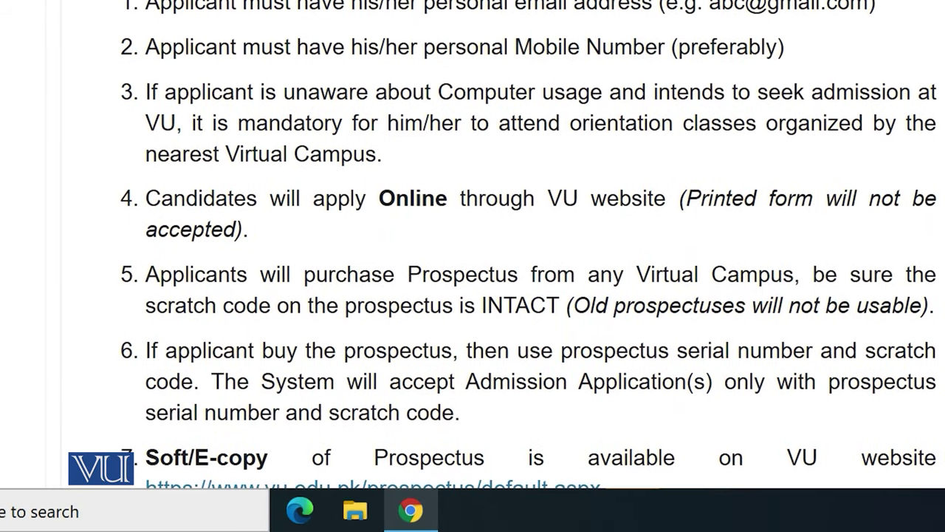
scroll(528, 244, "down", 1)
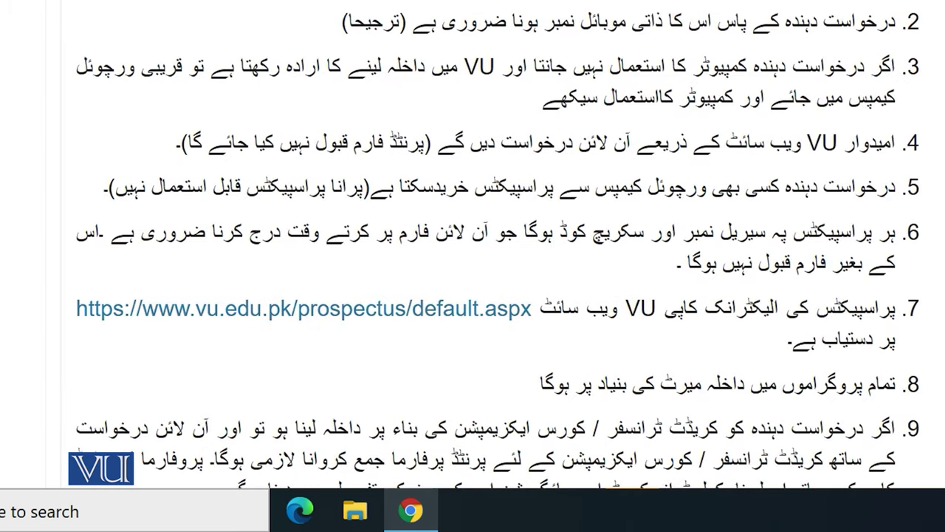
scroll(504, 245, "down", 5)
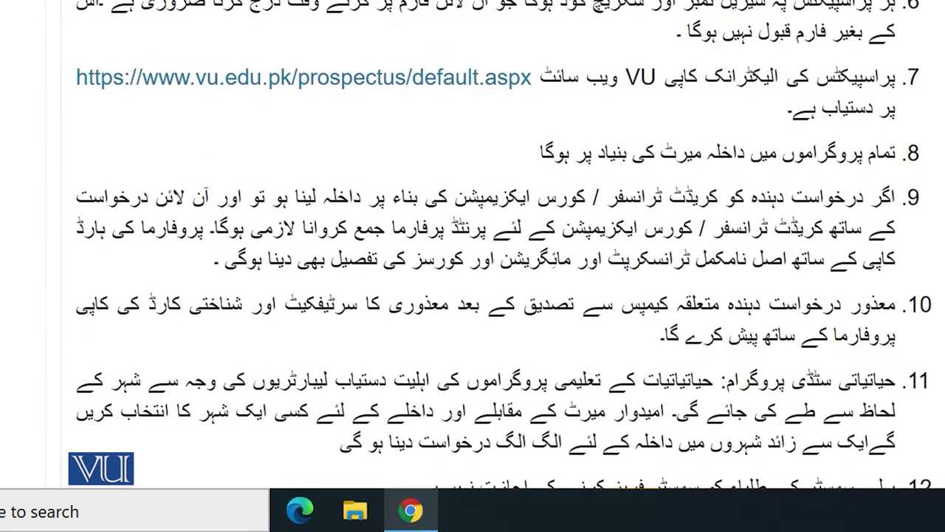
scroll(503, 245, "down", 4)
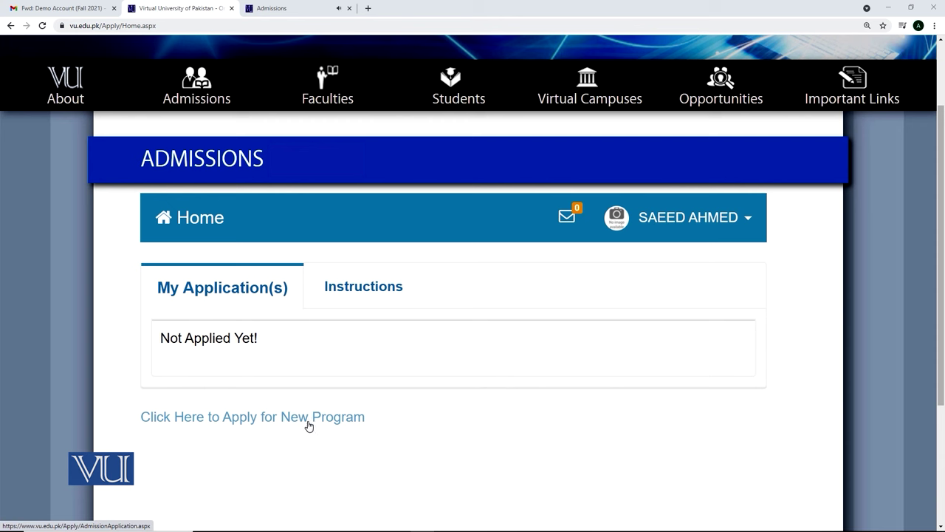
Step: Start a new program application and choose Outside Pakistan under Study From
left_click(309, 425)
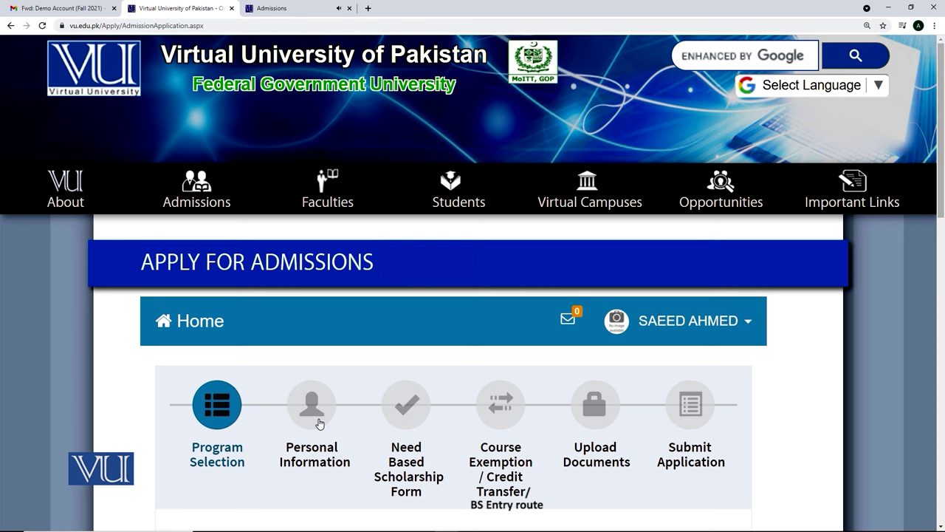
left_click_drag(943, 203, 941, 251)
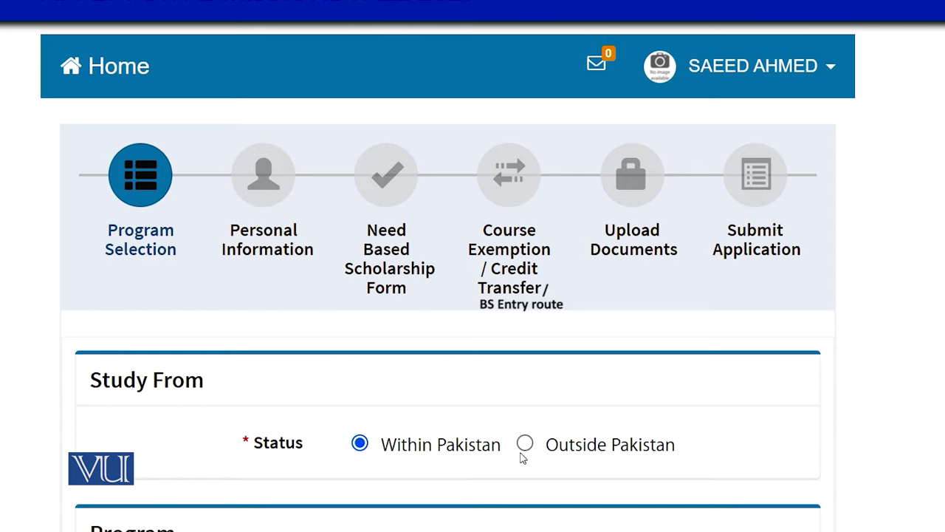
left_click(524, 443)
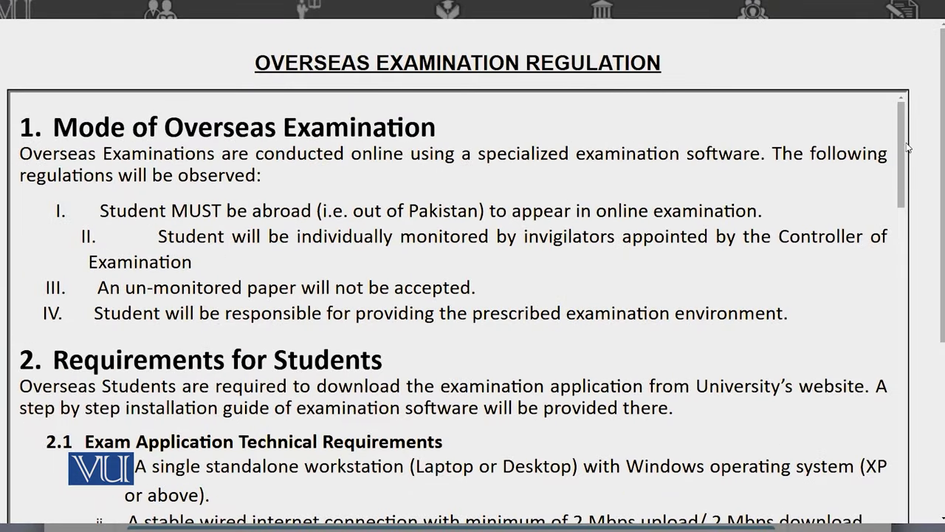
Step: Tick 'I have read the overseas exam requirements.' and proceed past the regulations
left_click_drag(906, 153, 932, 515)
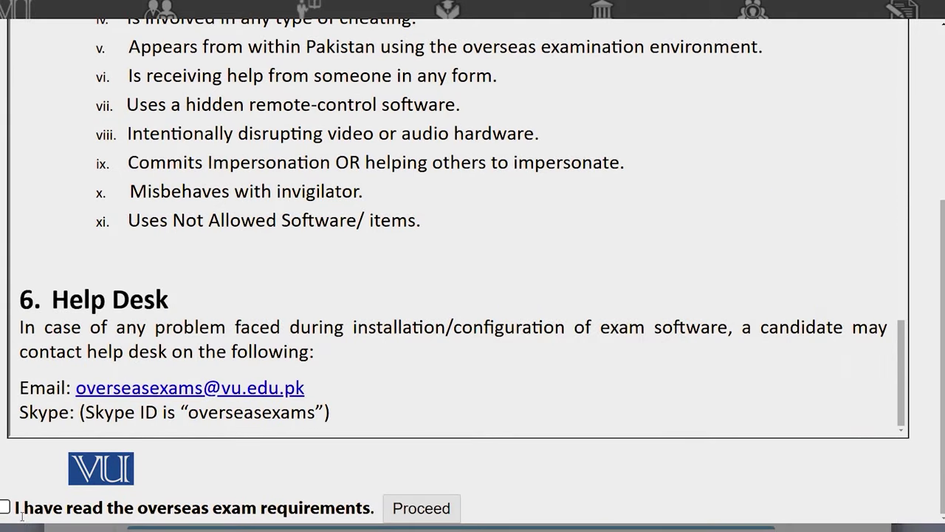
left_click(5, 509)
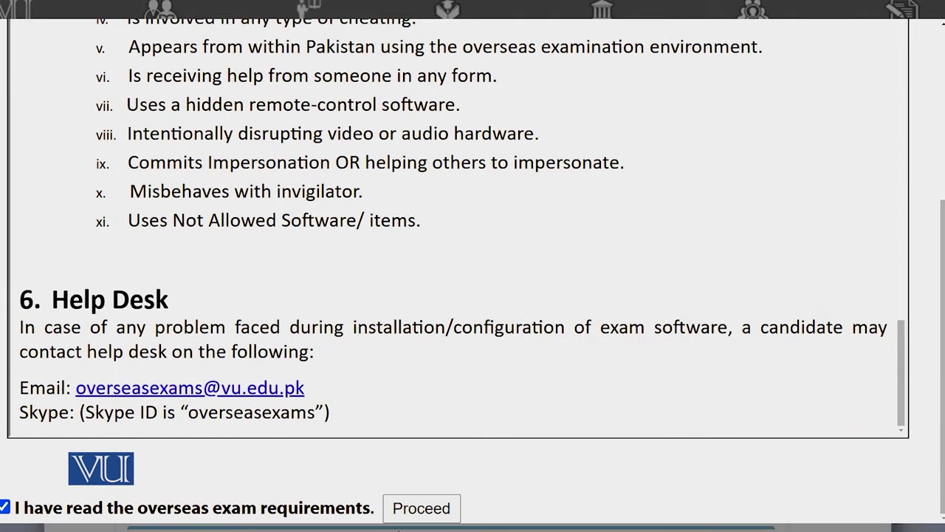
left_click(405, 517)
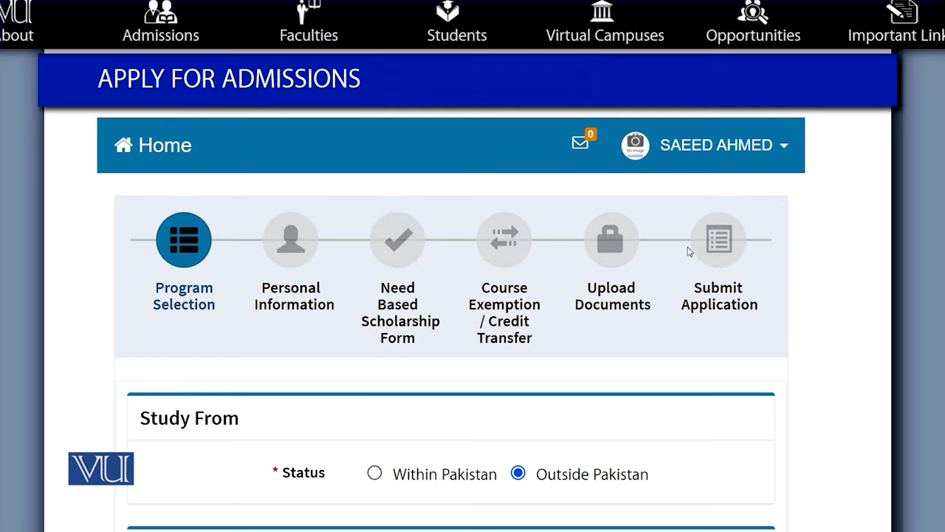
Step: Switch Study From to Within Pakistan and choose degree BS, program Sociology
left_click(376, 474)
scroll(792, 485, "down", 4)
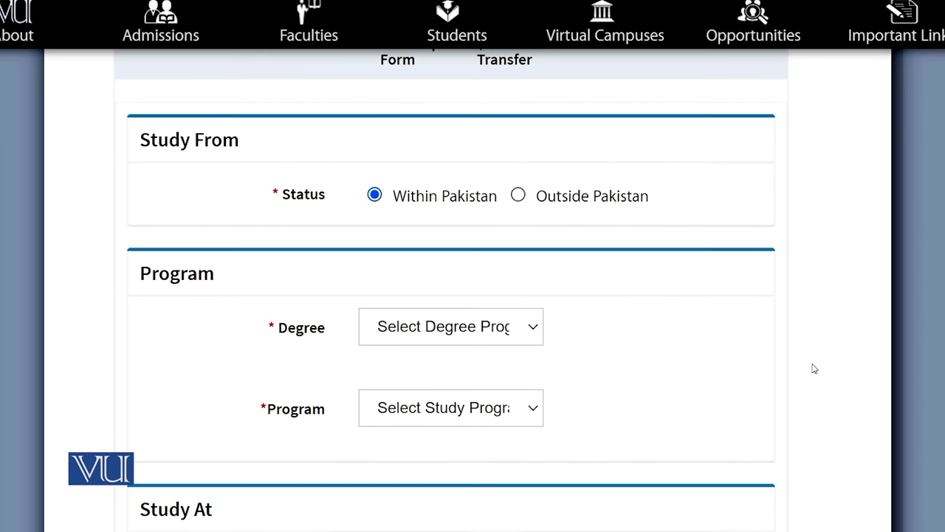
left_click(500, 328)
left_click(406, 413)
left_click(476, 405)
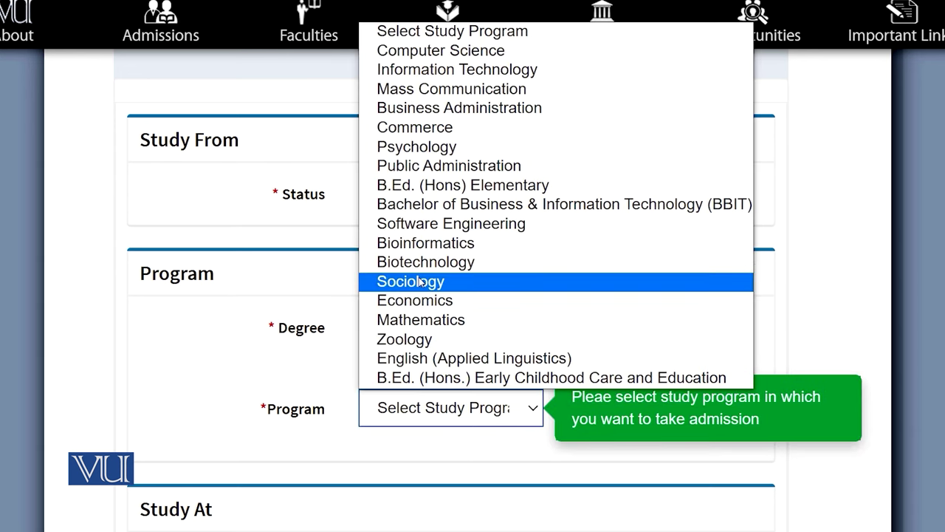
left_click(421, 282)
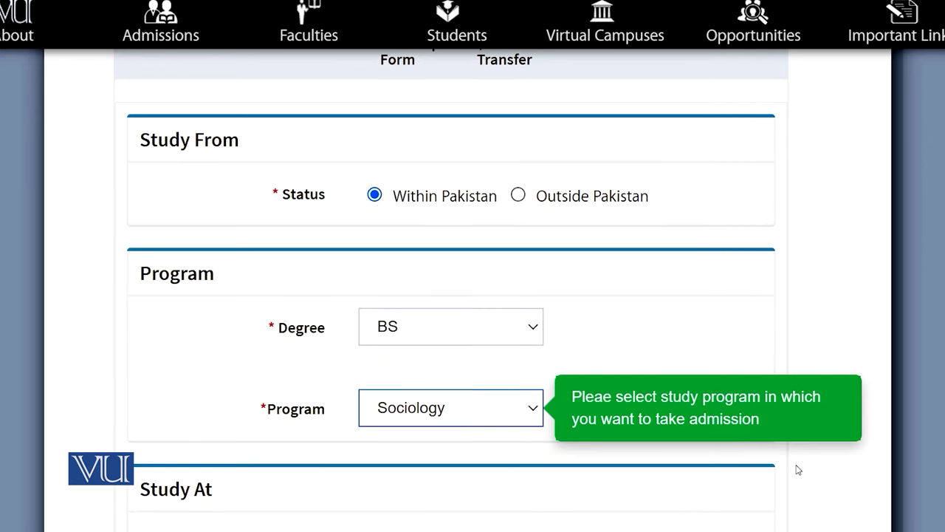
Step: Set the study status to At Home, then to Virtual Campus
scroll(794, 468, "down", 3)
scroll(795, 468, "down", 2)
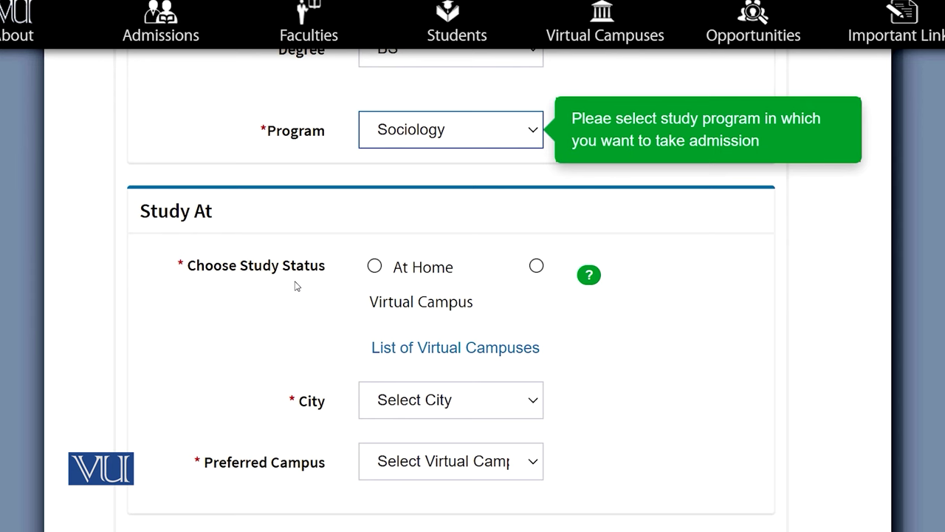
left_click(374, 266)
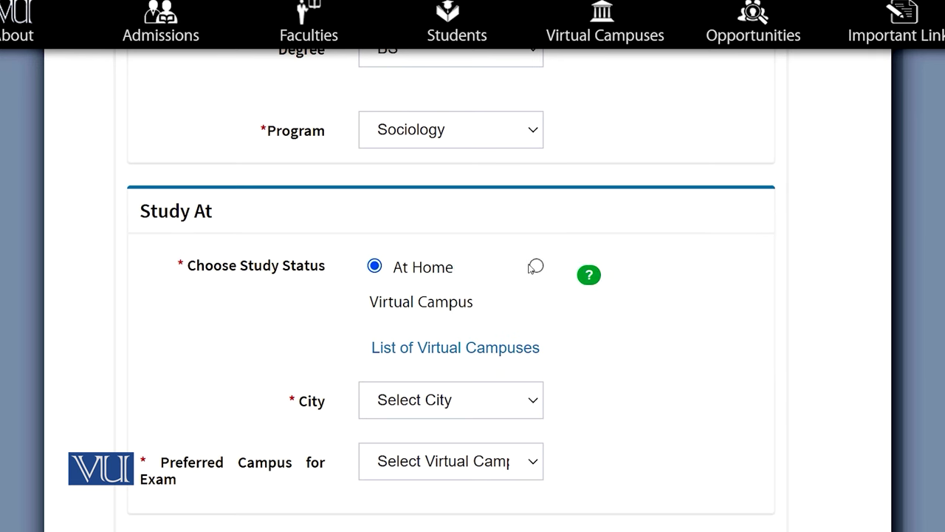
left_click(536, 265)
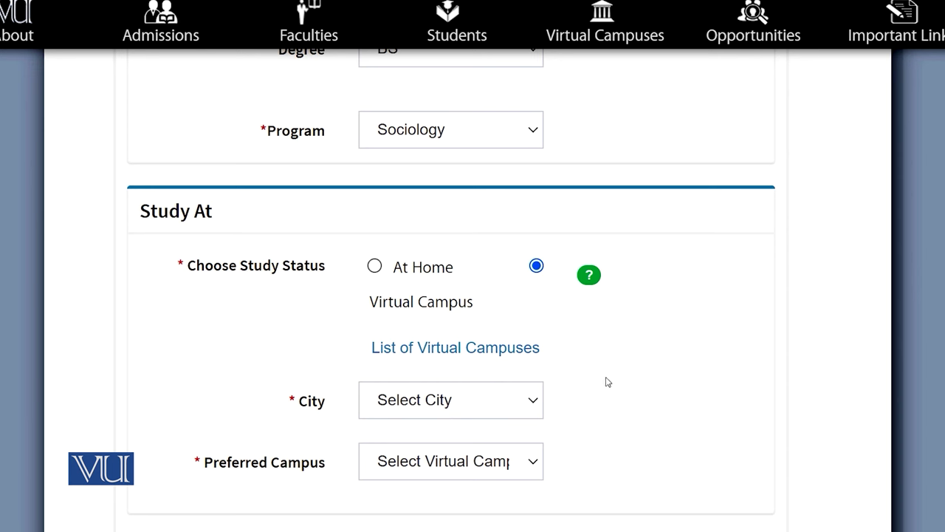
left_click(426, 350)
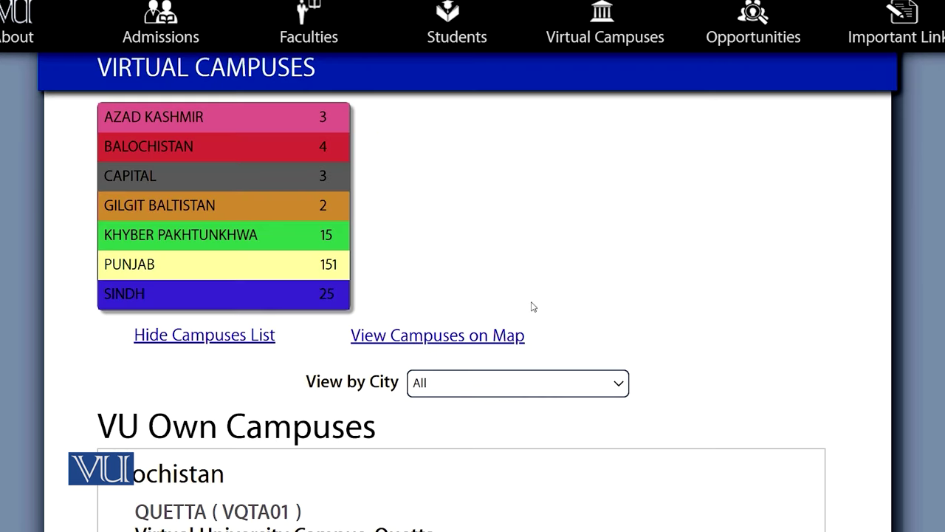
left_click(421, 338)
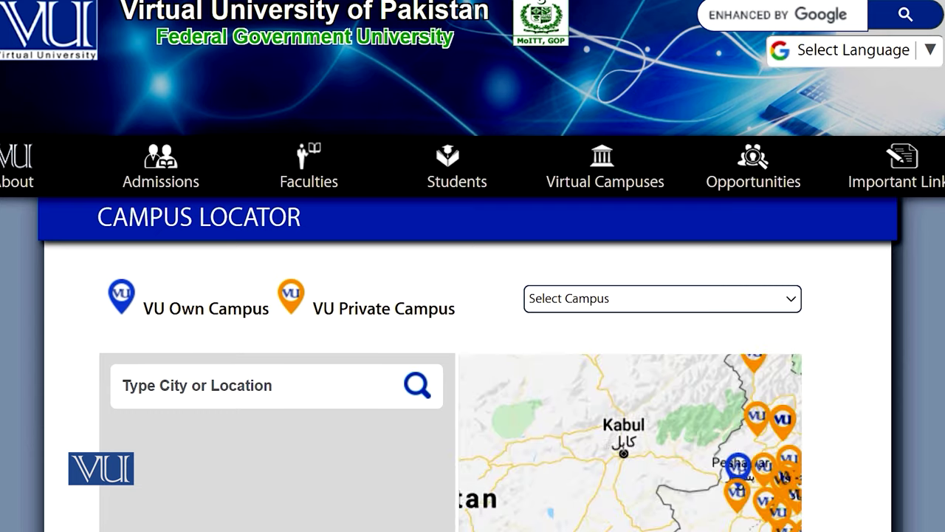
scroll(679, 400, "down", 2)
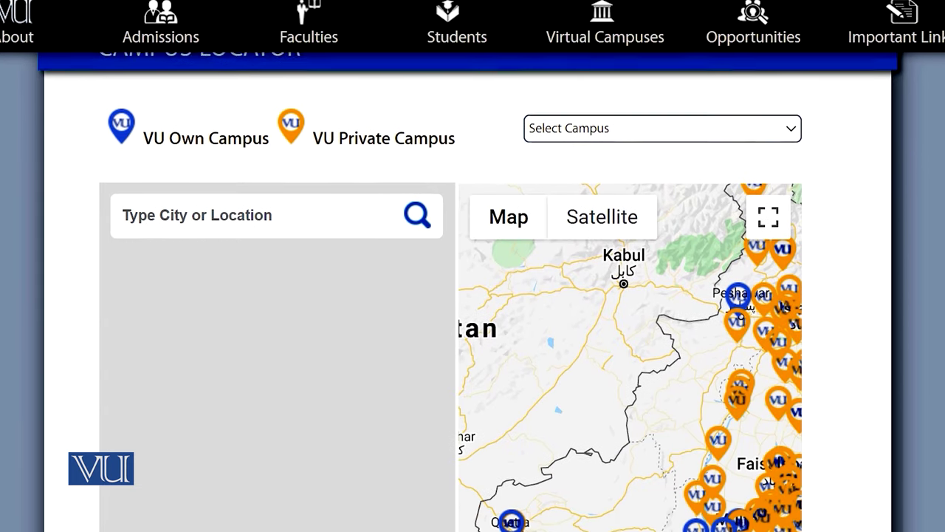
scroll(473, 332, "down", 1)
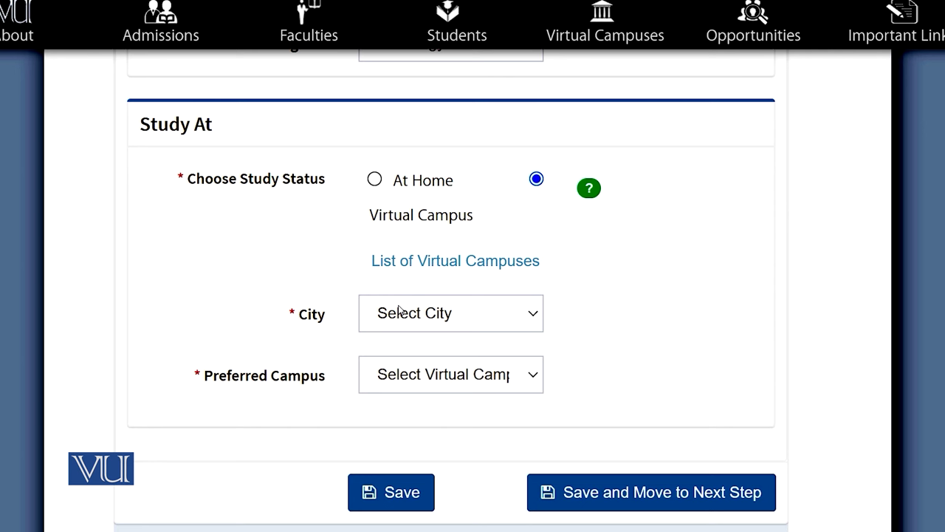
Step: Choose city ATTOCK and preferred campus PATK01 - Oxford College
left_click(399, 311)
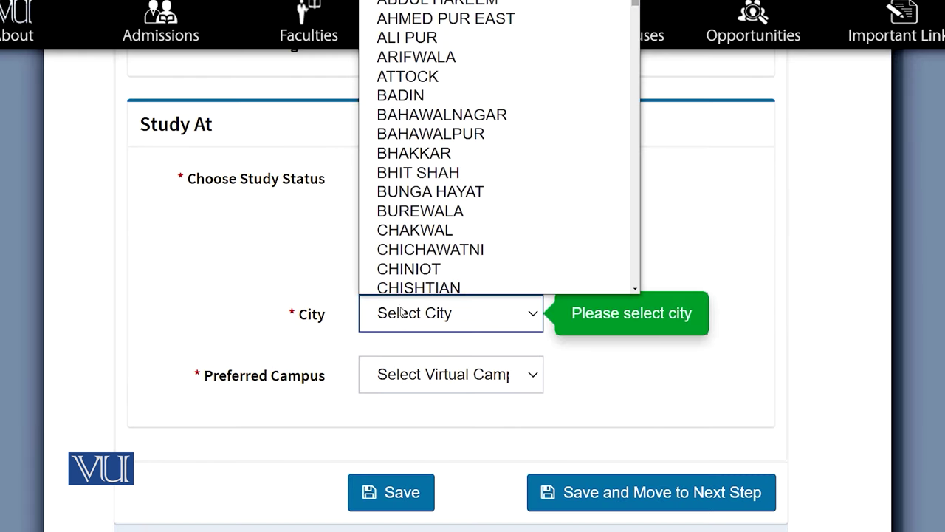
left_click(430, 71)
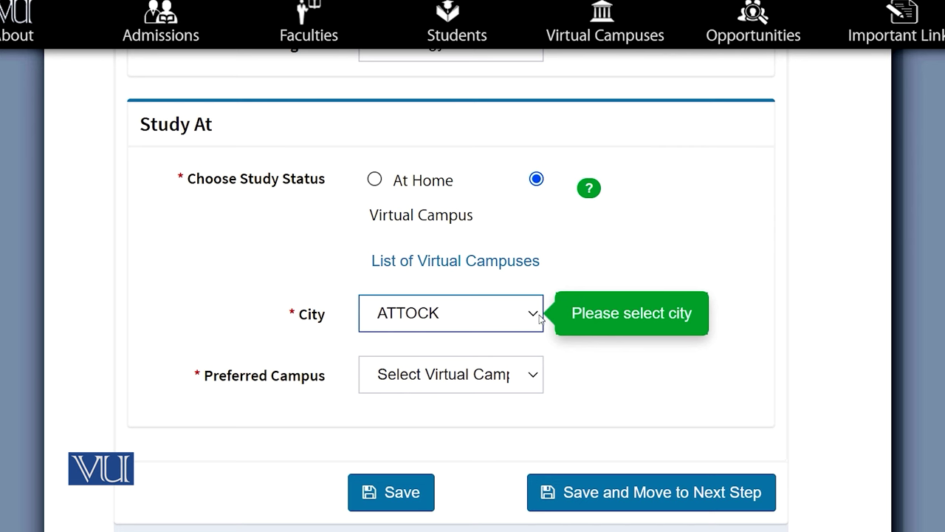
left_click(536, 374)
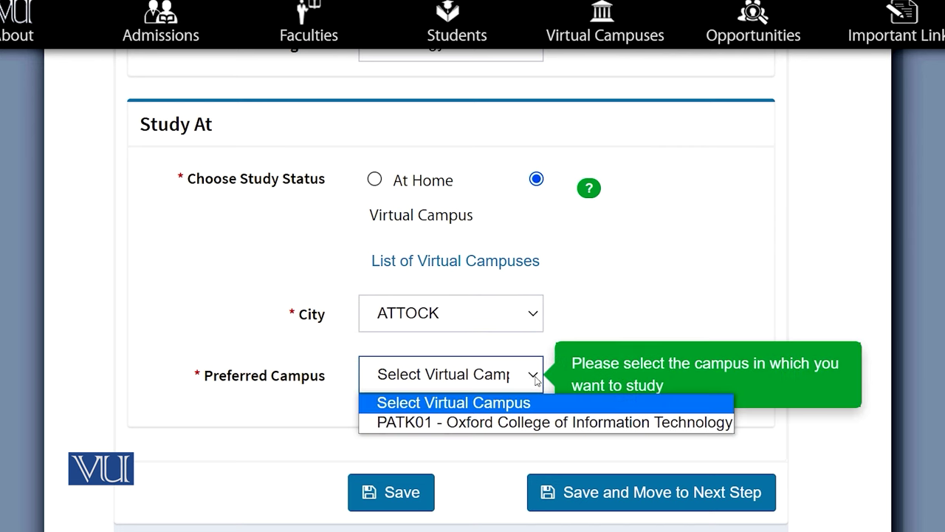
left_click(470, 427)
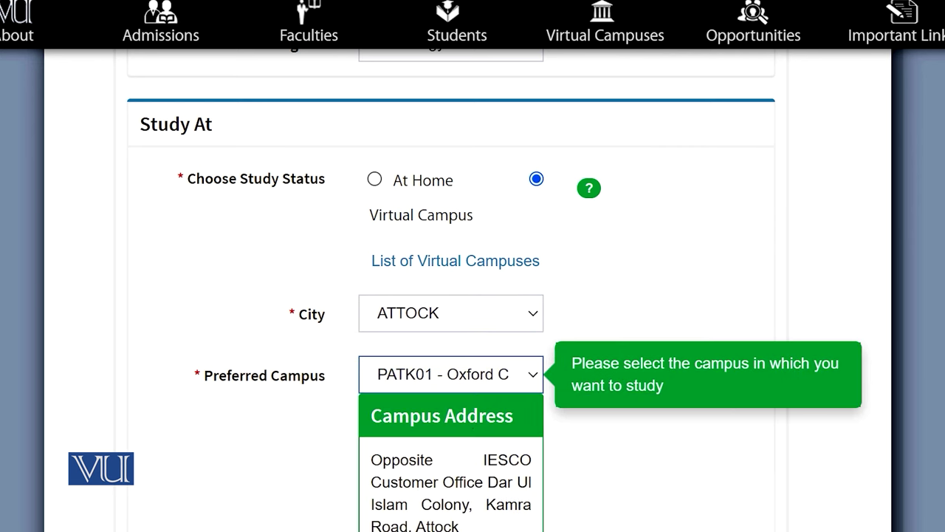
Step: View the photo gallery of the Oxford College campus
scroll(473, 295, "down", 3)
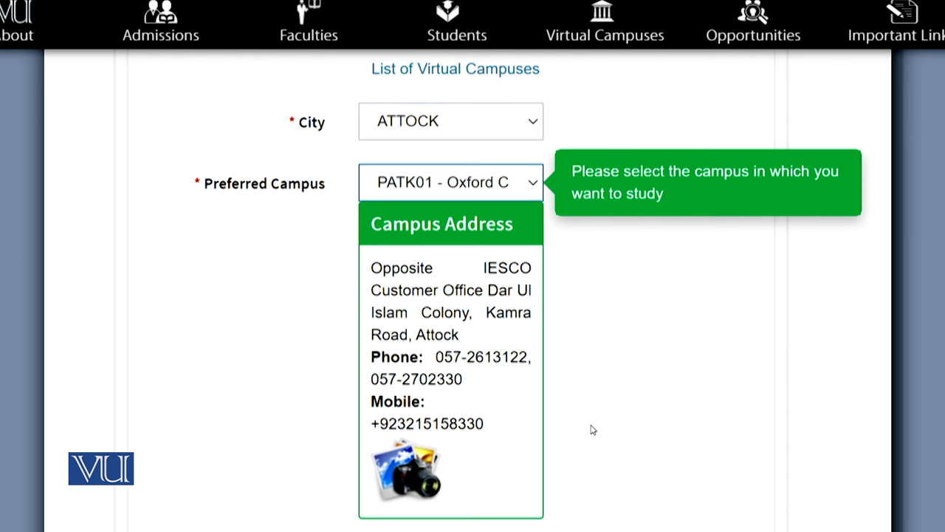
left_click(439, 474)
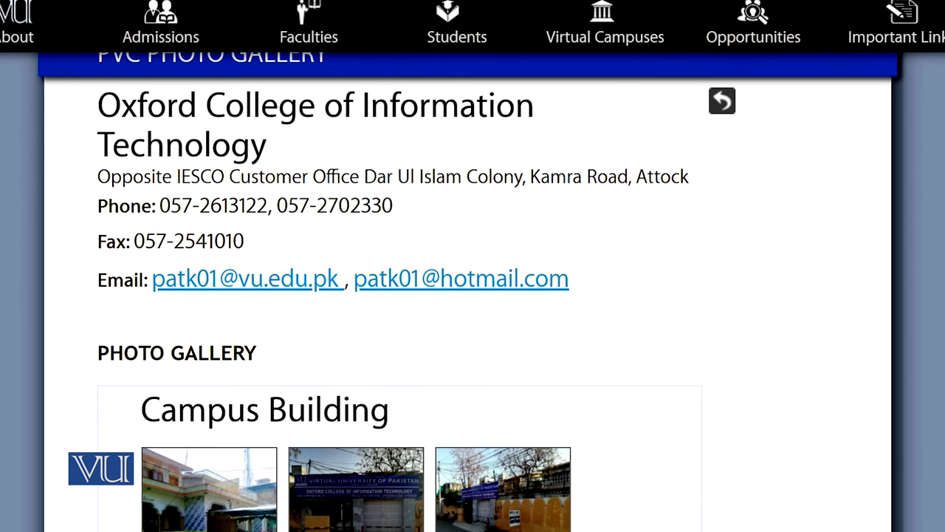
scroll(472, 295, "down", 3)
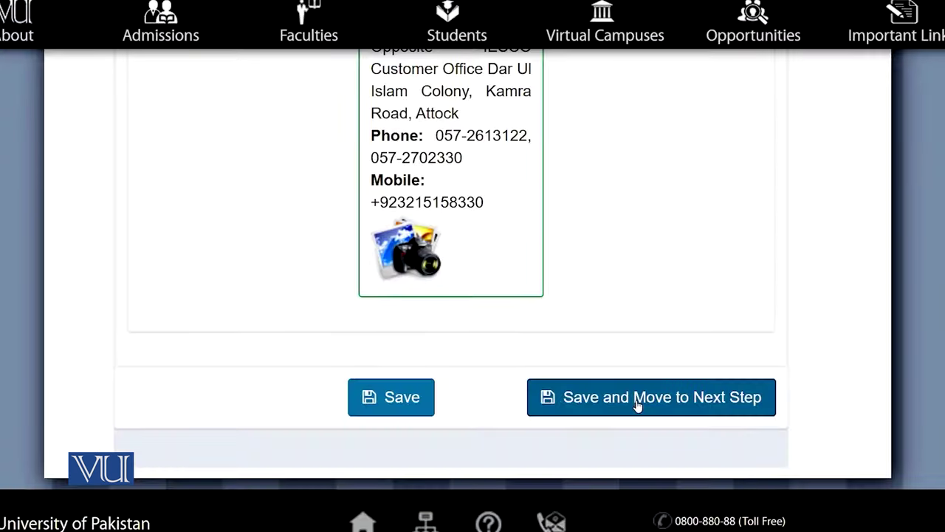
Step: Save the campus choice and review the candidate's Full Name on the Personal Information page
left_click(628, 398)
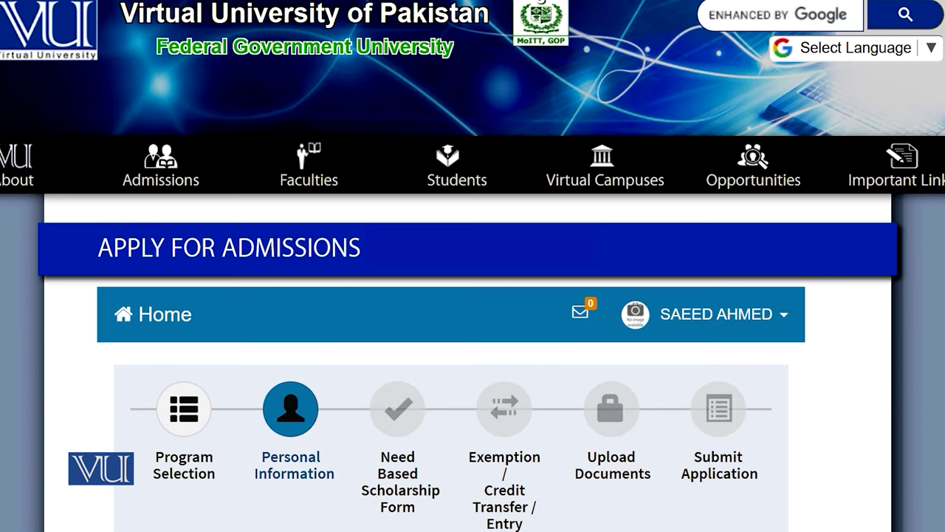
scroll(472, 296, "down", 3)
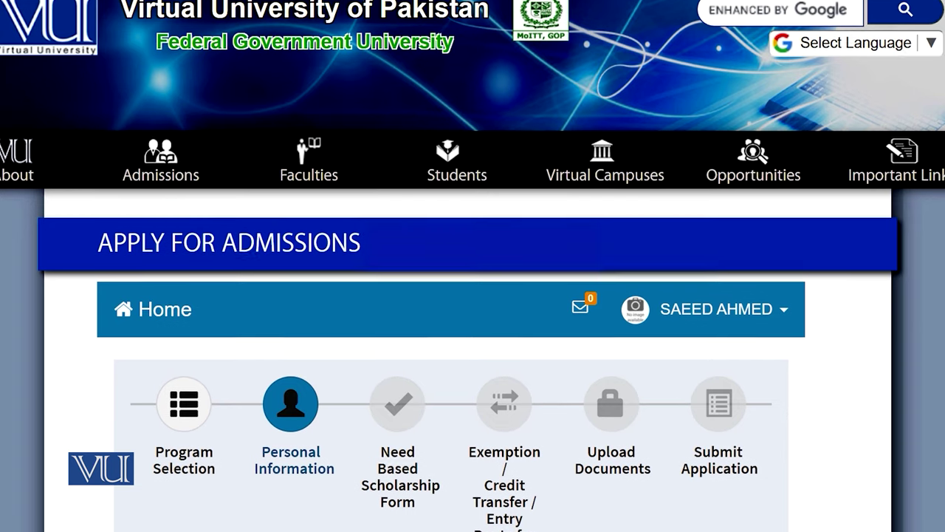
scroll(450, 295, "down", 5)
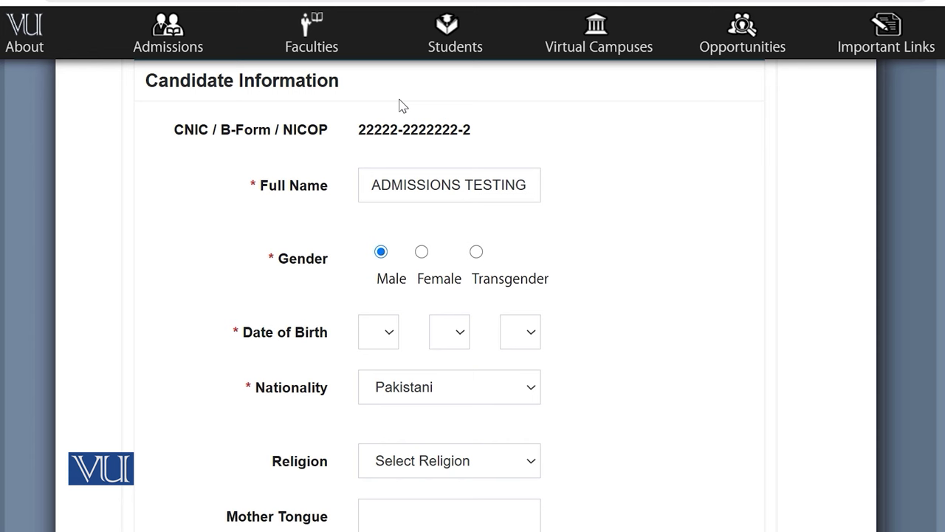
left_click(504, 185)
left_click(502, 262)
Step: Keep Pakistan as the country and bring up the permanent-address city options
scroll(556, 410, "down", 4)
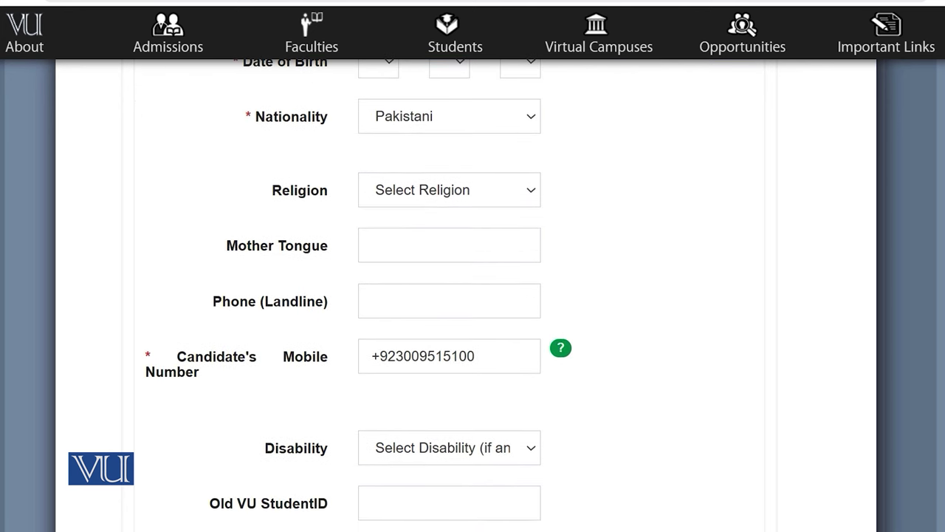
scroll(450, 295, "down", 1)
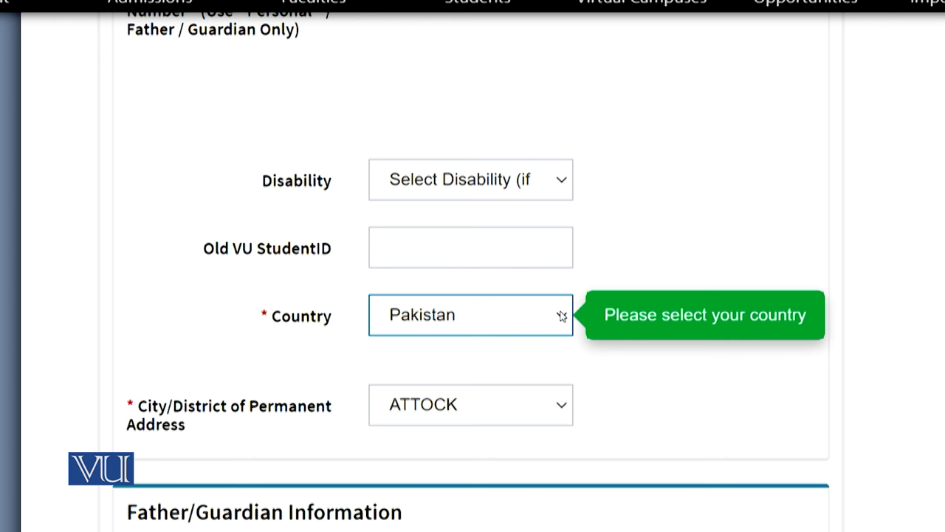
left_click(562, 316)
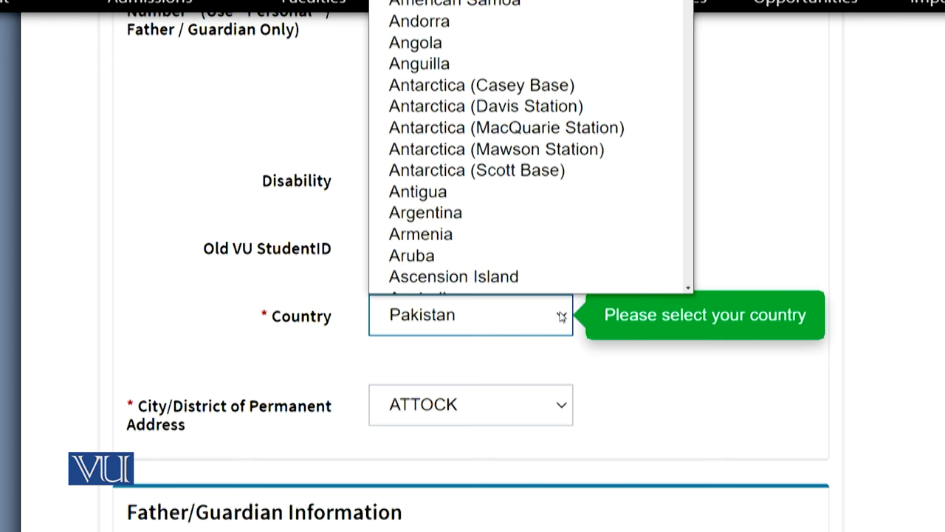
left_click(562, 316)
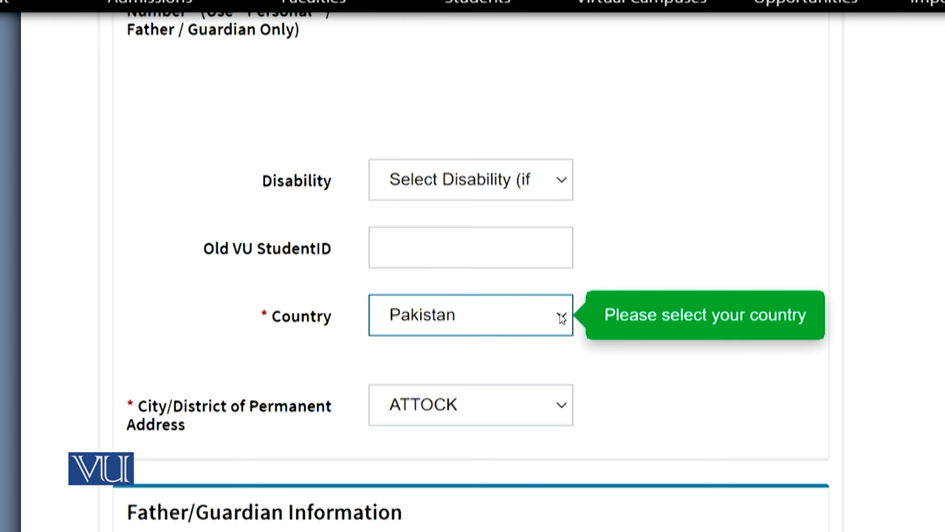
left_click(556, 412)
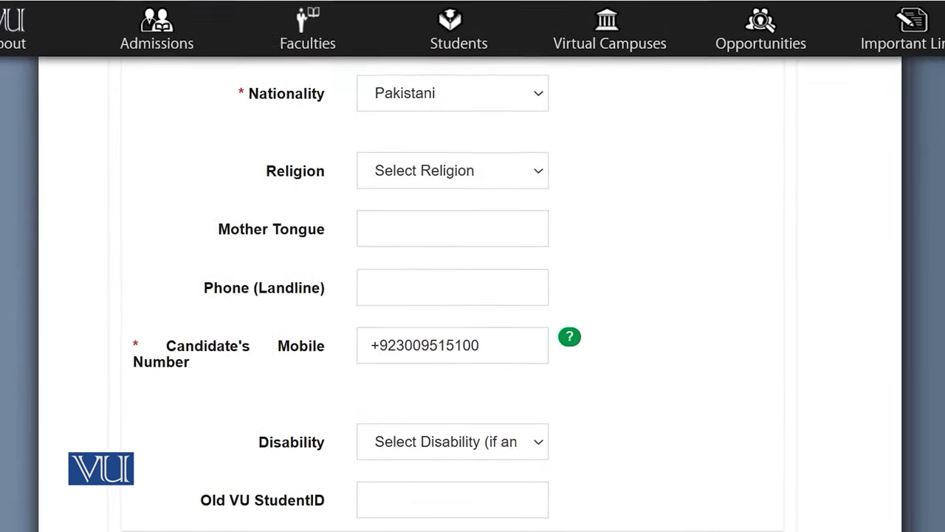
scroll(473, 295, "down", 5)
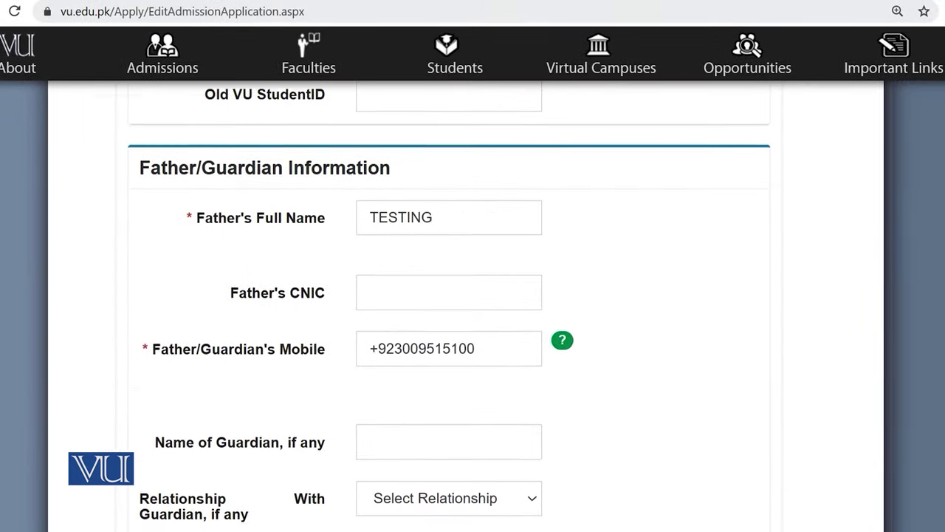
scroll(449, 307, "down", 2)
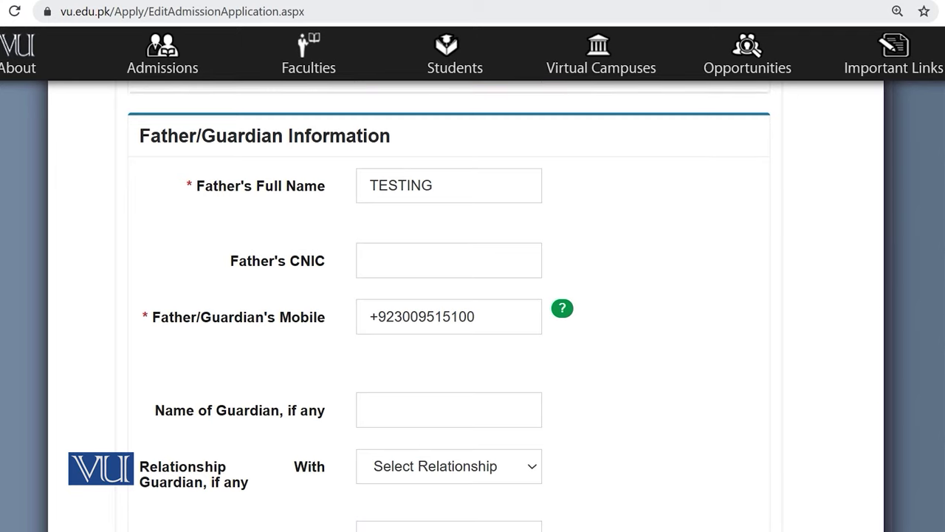
scroll(449, 306, "up", 1)
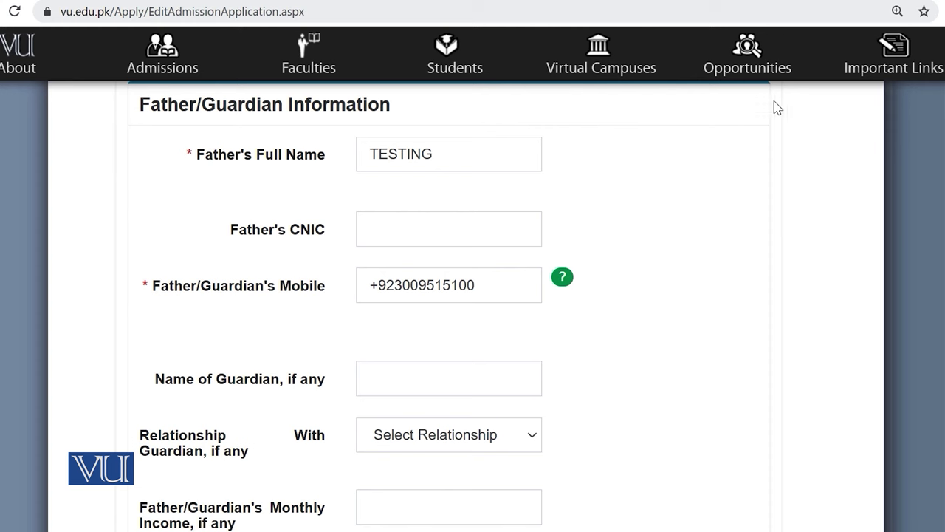
scroll(449, 307, "up", 1)
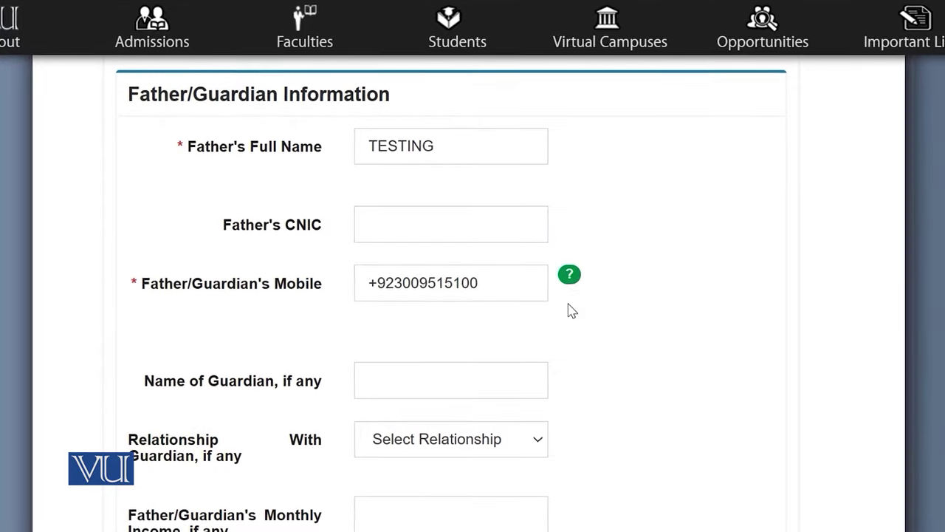
scroll(567, 306, "down", 3)
scroll(779, 288, "down", 4)
scroll(779, 288, "up", 1)
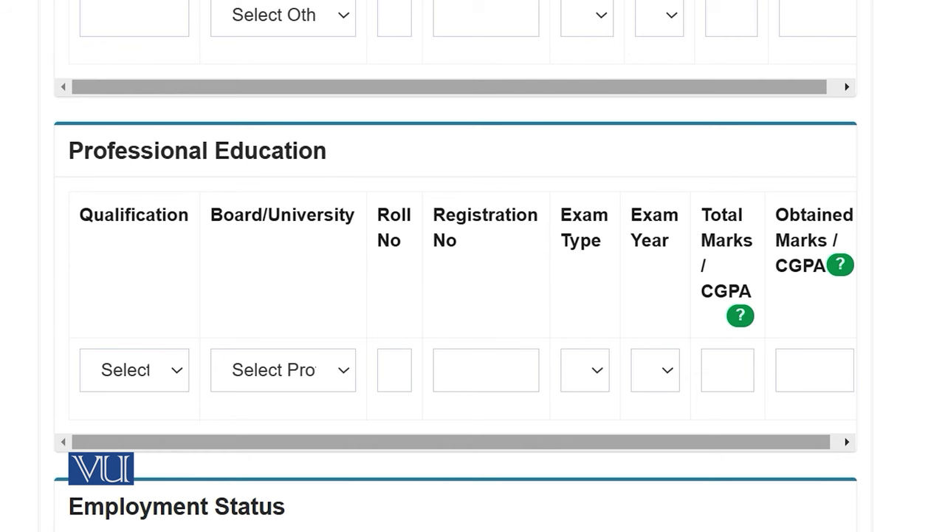
scroll(455, 295, "down", 5)
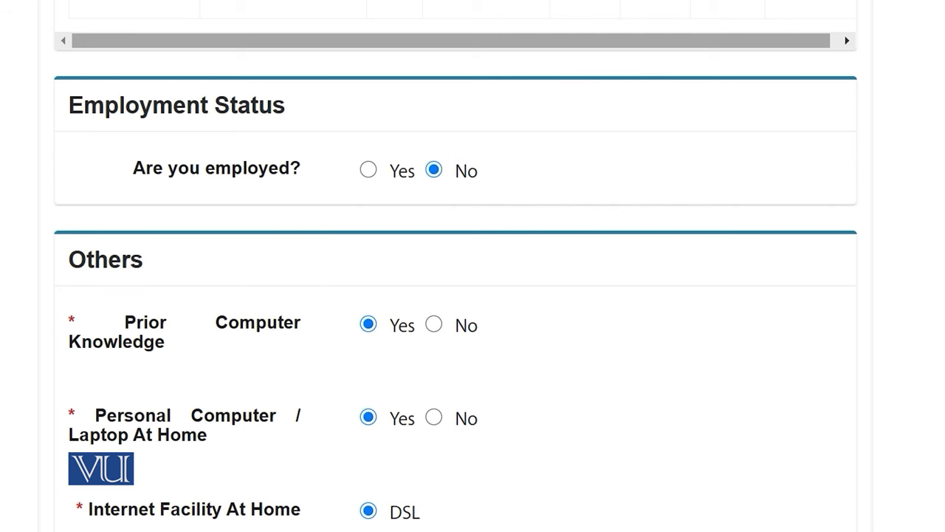
Step: Set the candidate as not employed and record VU Website as how they learned of VU
left_click(367, 175)
left_click(432, 180)
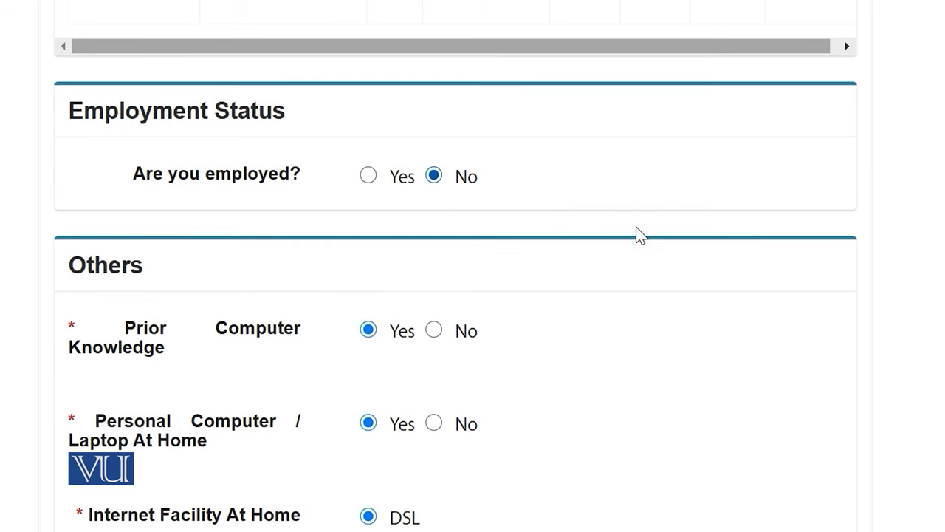
scroll(640, 235, "down", 3)
scroll(455, 266, "down", 1)
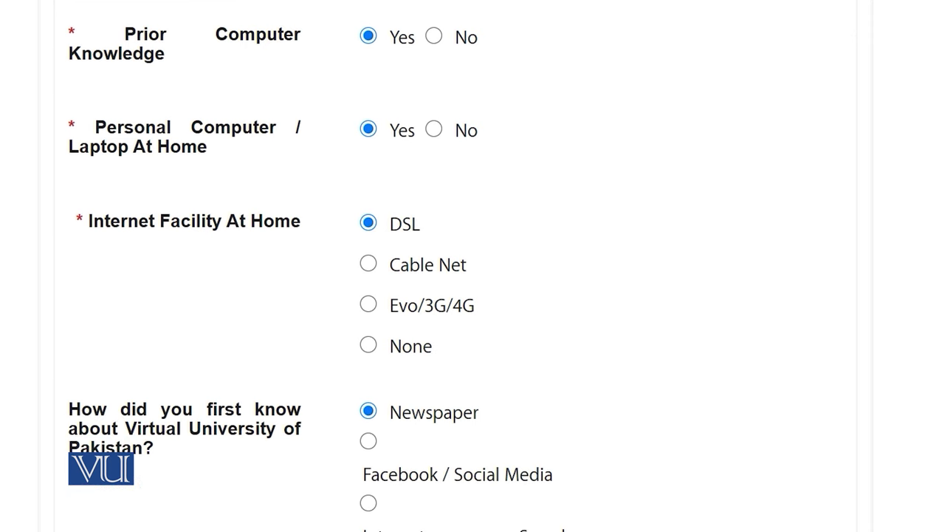
scroll(473, 266, "down", 1)
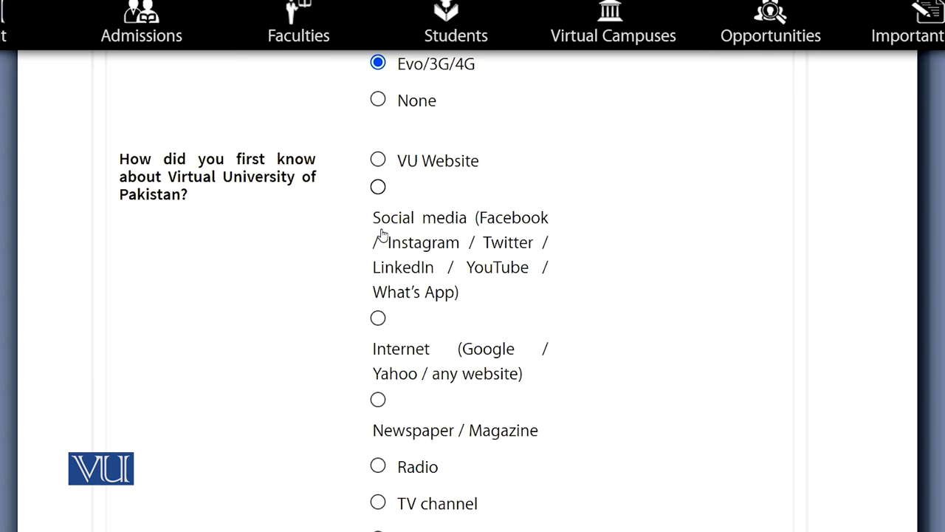
left_click(378, 161)
scroll(563, 363, "down", 3)
scroll(571, 363, "down", 2)
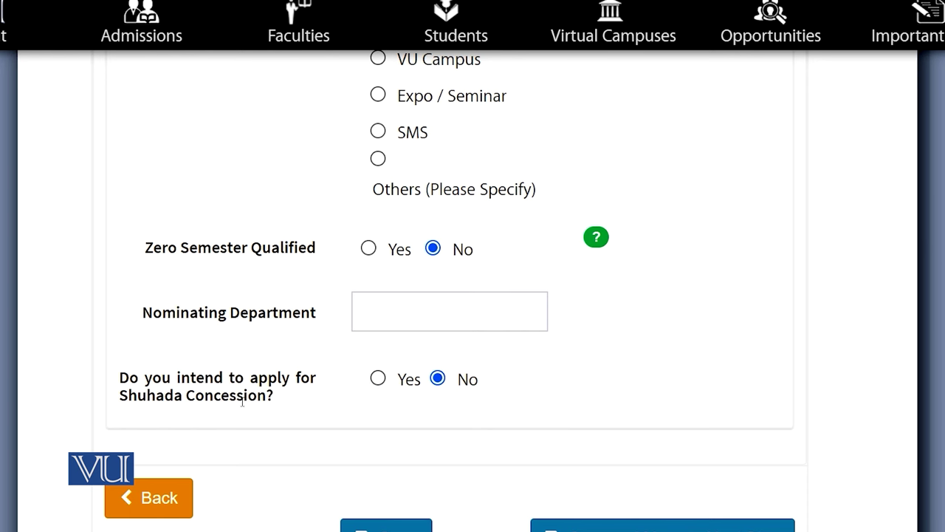
Step: Answer No to the Shuhada Concession question and save the personal information
left_click(379, 383)
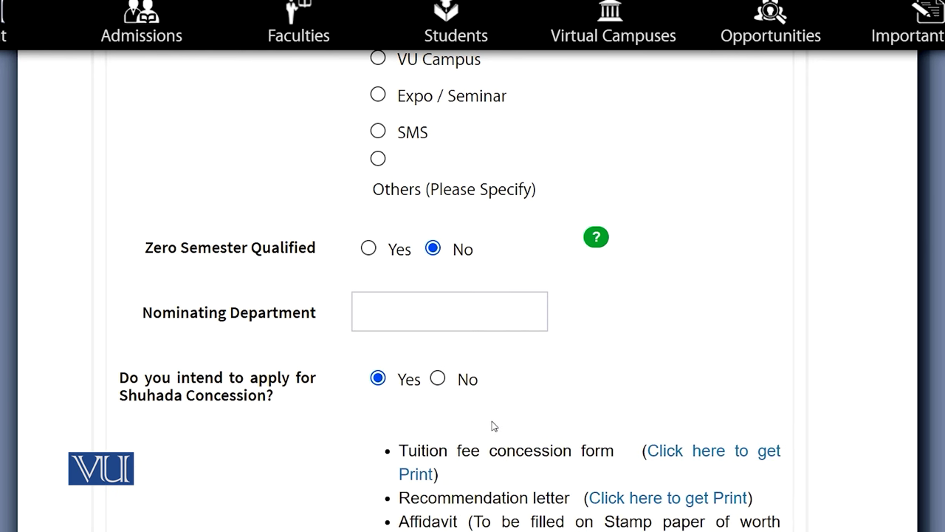
scroll(594, 419, "down", 1)
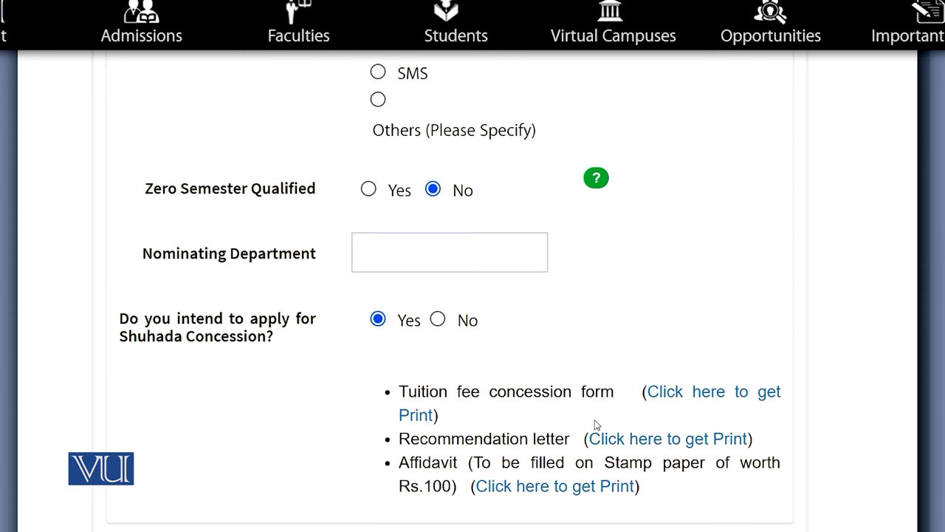
left_click(437, 320)
left_click(377, 319)
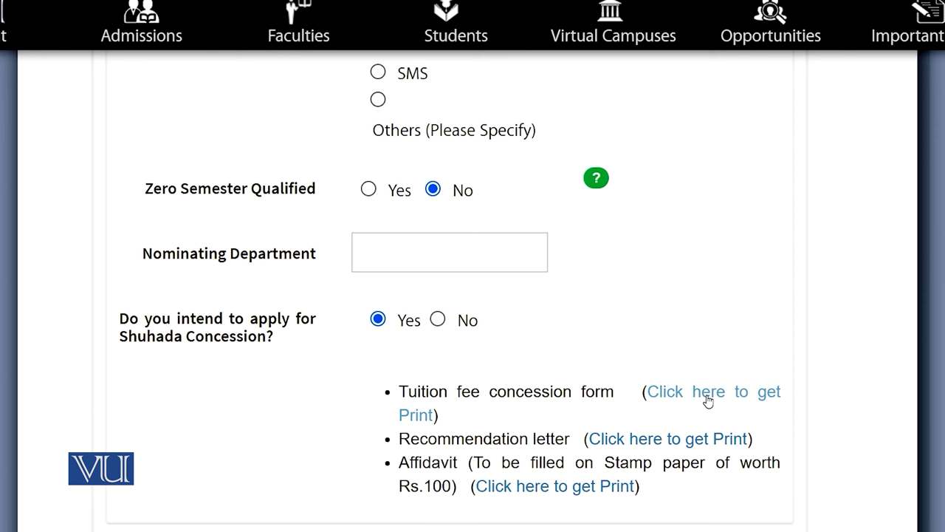
scroll(708, 400, "down", 1)
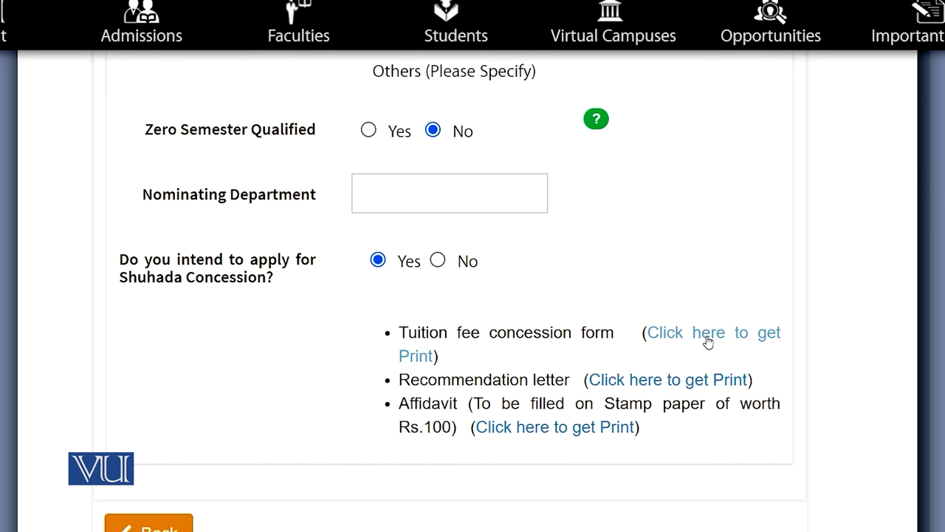
left_click(437, 260)
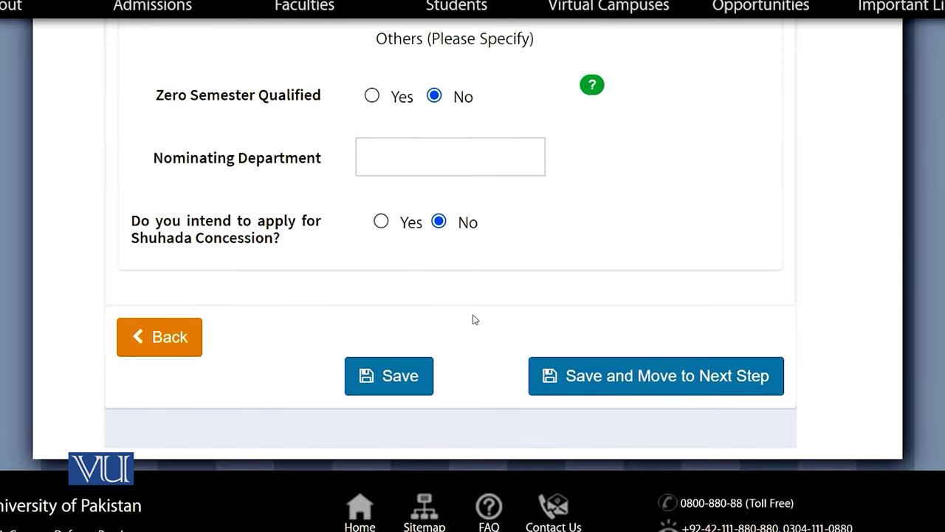
left_click(598, 377)
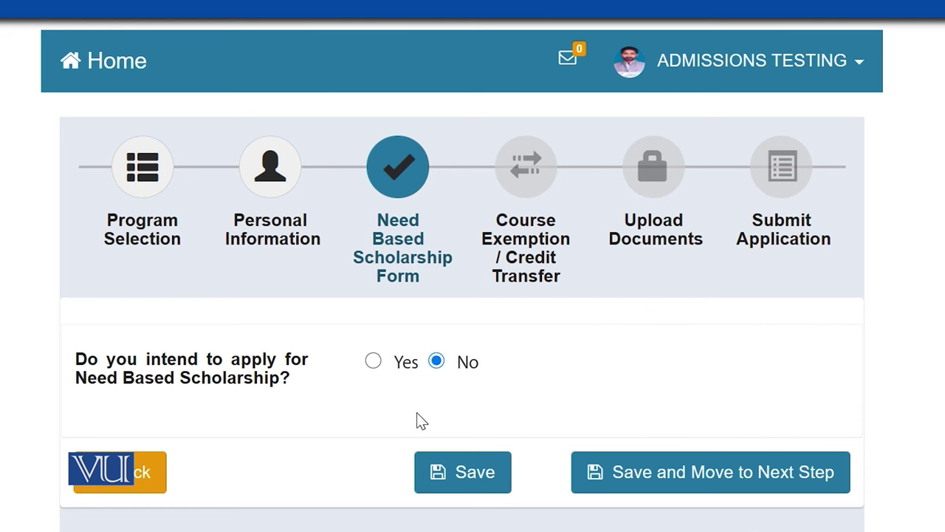
Step: Leave the need-based scholarship answer at No after trying Yes, and save the step
left_click(375, 362)
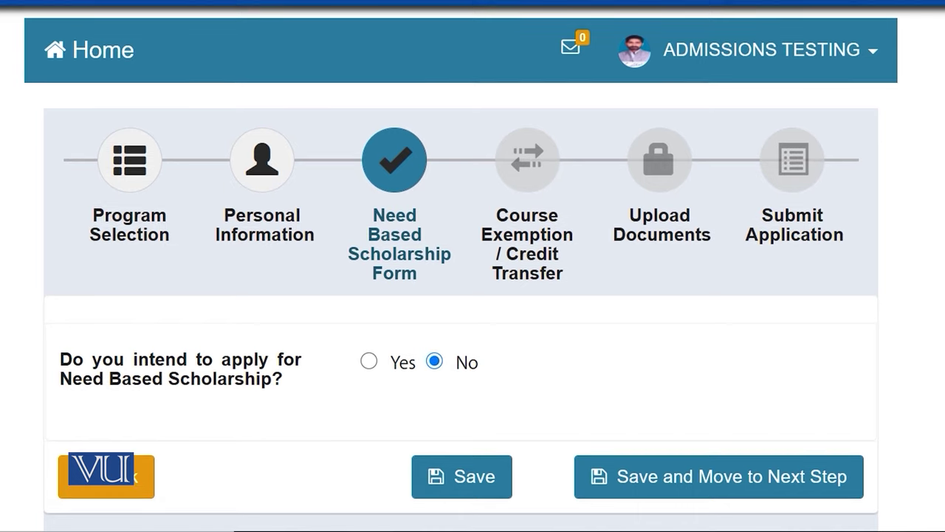
left_click(394, 359)
left_click(457, 368)
left_click(702, 496)
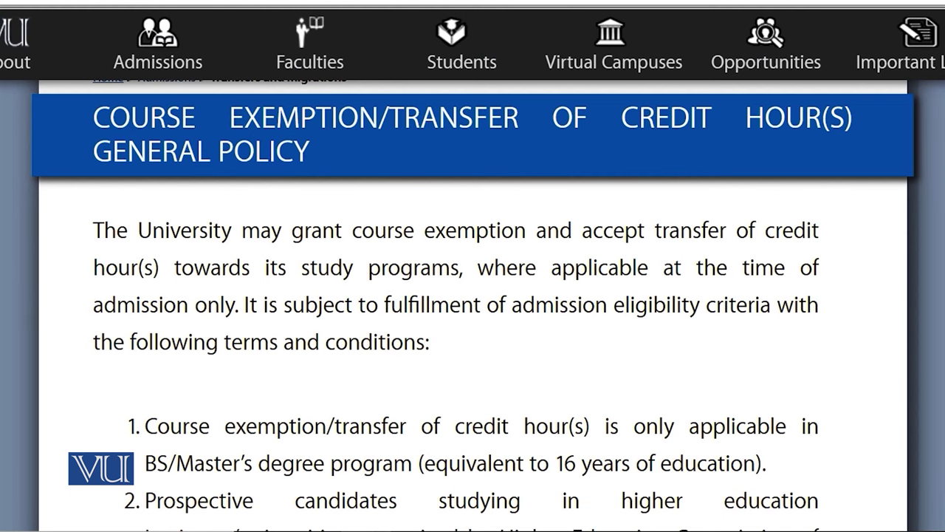
Step: Read through the course exemption policy and save with No kept for credit transfer
scroll(472, 303, "down", 6)
scroll(472, 302, "down", 4)
scroll(472, 303, "down", 5)
scroll(472, 302, "down", 5)
scroll(472, 303, "down", 6)
scroll(473, 303, "down", 5)
scroll(933, 316, "down", 4)
scroll(920, 340, "down", 5)
scroll(909, 377, "down", 6)
scroll(909, 412, "down", 2)
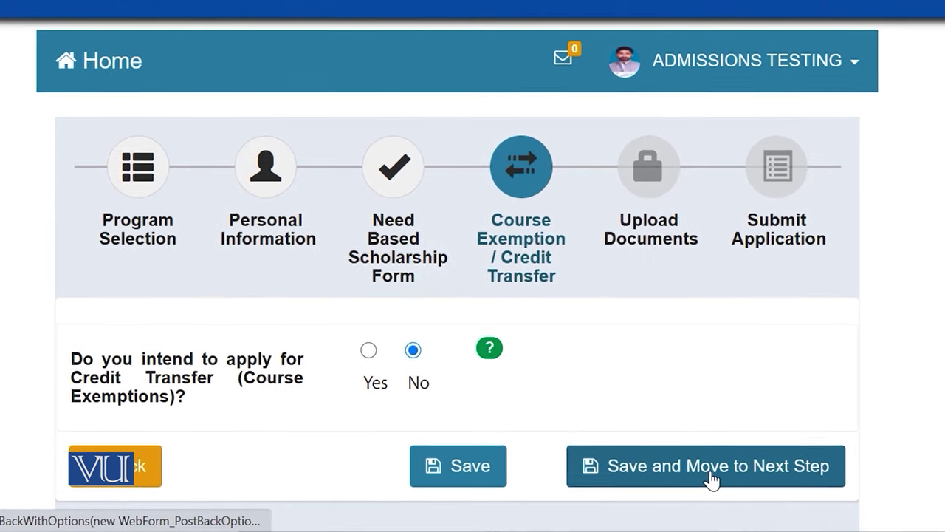
left_click(711, 480)
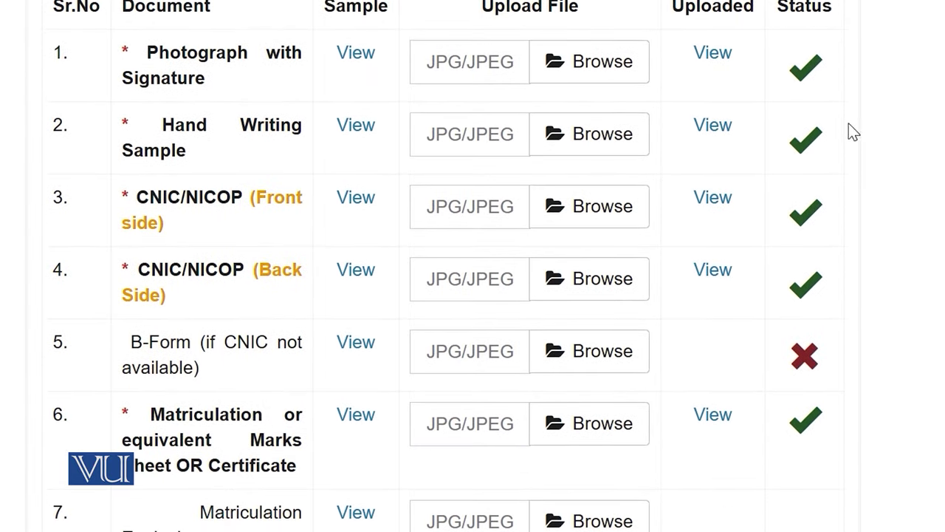
Step: Choose Screenshot (1) from the Screenshots folder as the Photograph with Signature file
left_click(596, 80)
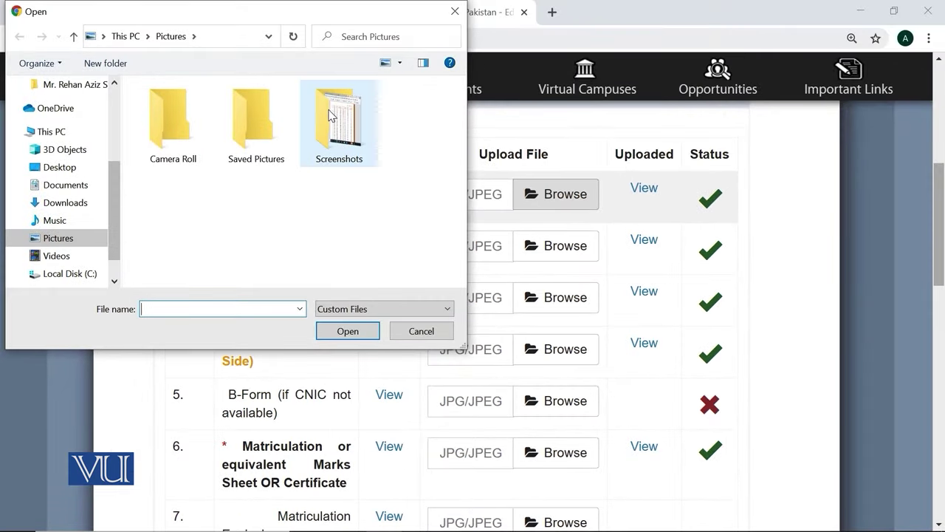
double_click(330, 115)
double_click(173, 131)
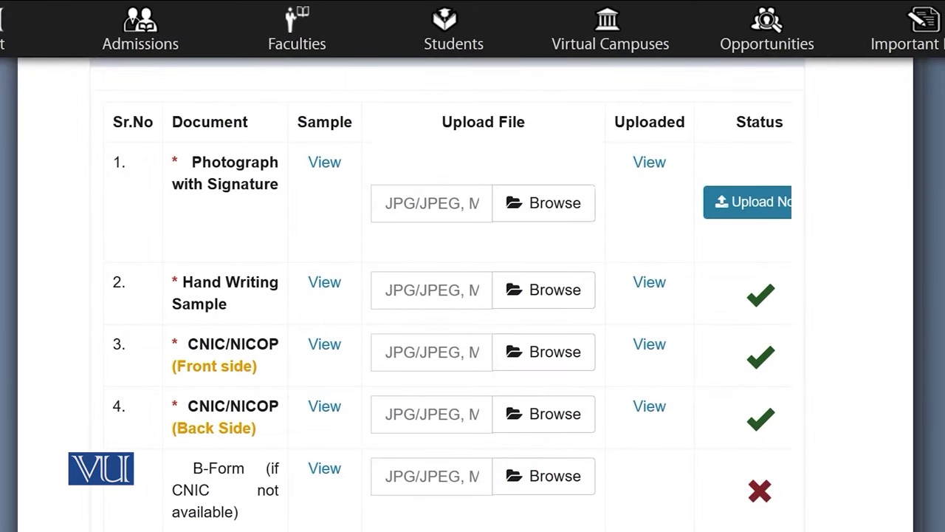
Step: Advance from Upload Documents to the Submit Application step
scroll(829, 374, "down", 5)
scroll(472, 295, "down", 9)
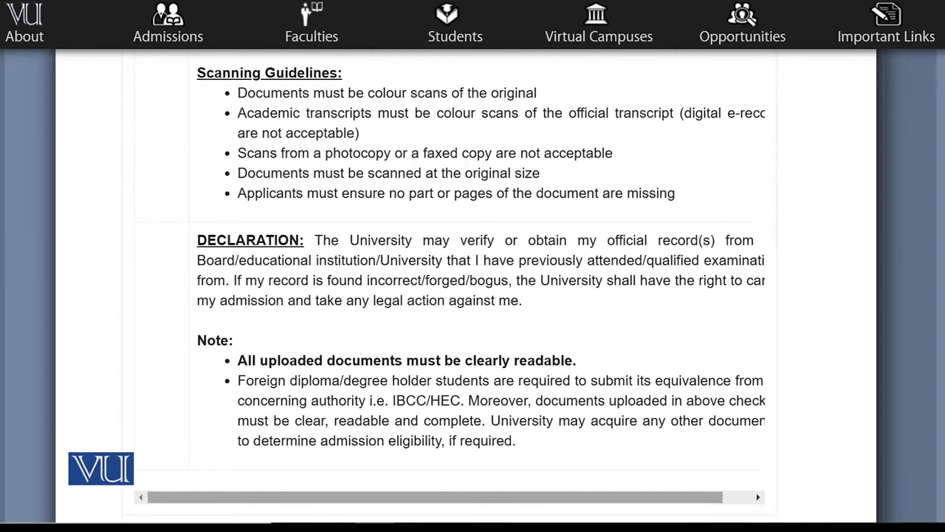
scroll(453, 287, "down", 2)
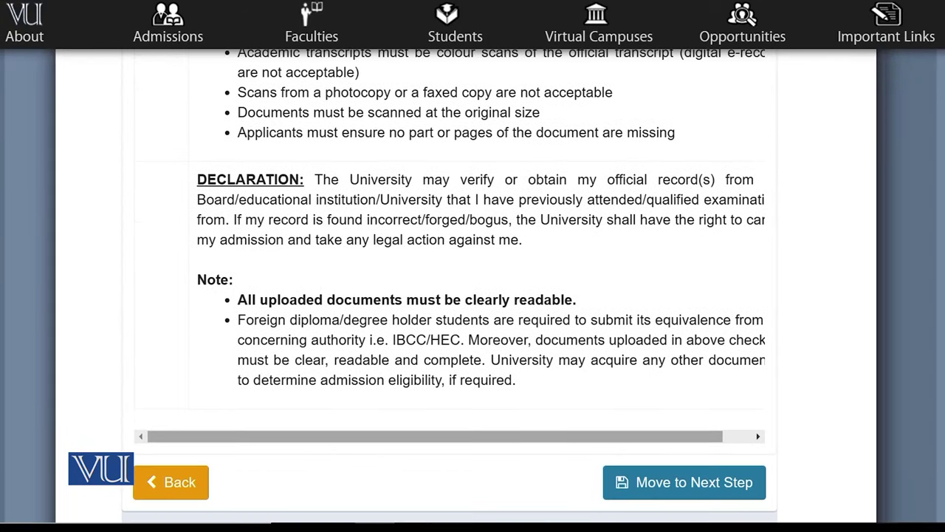
left_click(724, 490)
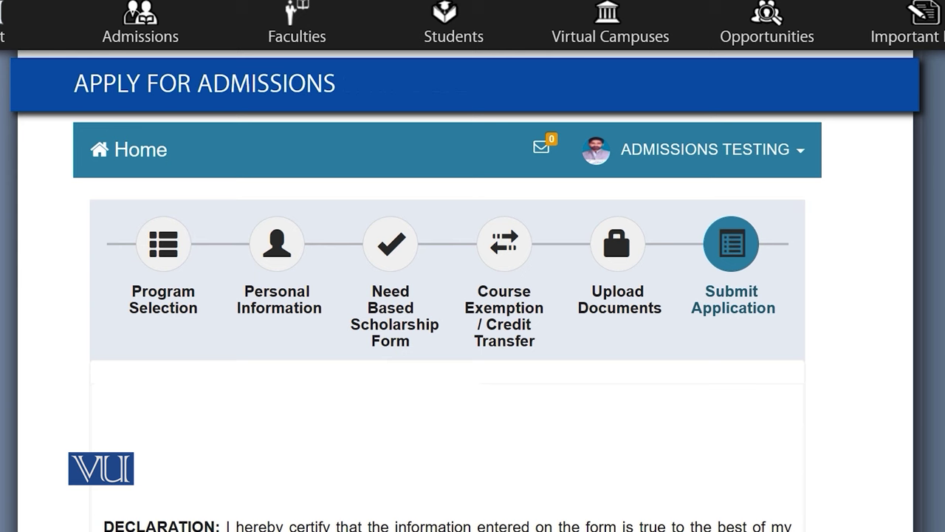
Step: Tick I Agree on the application declaration
scroll(472, 295, "down", 1)
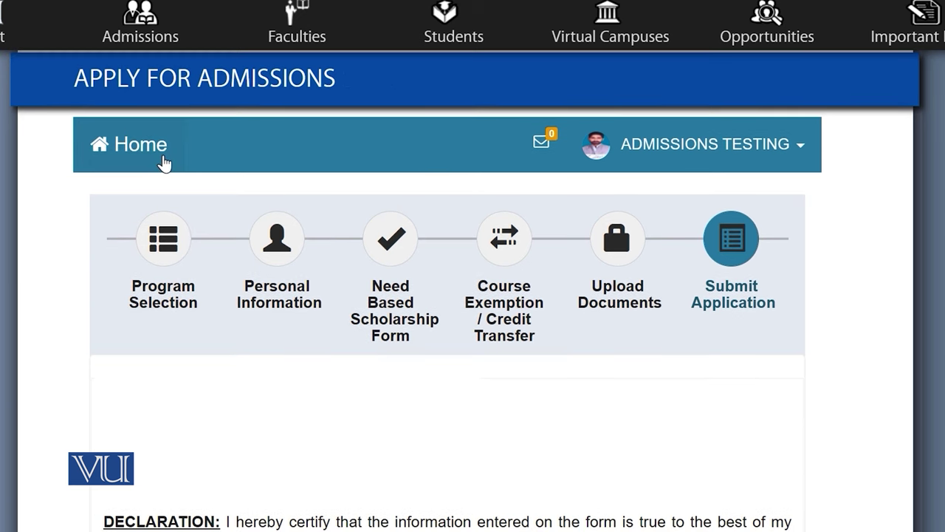
scroll(155, 146, "down", 1)
left_click(154, 135)
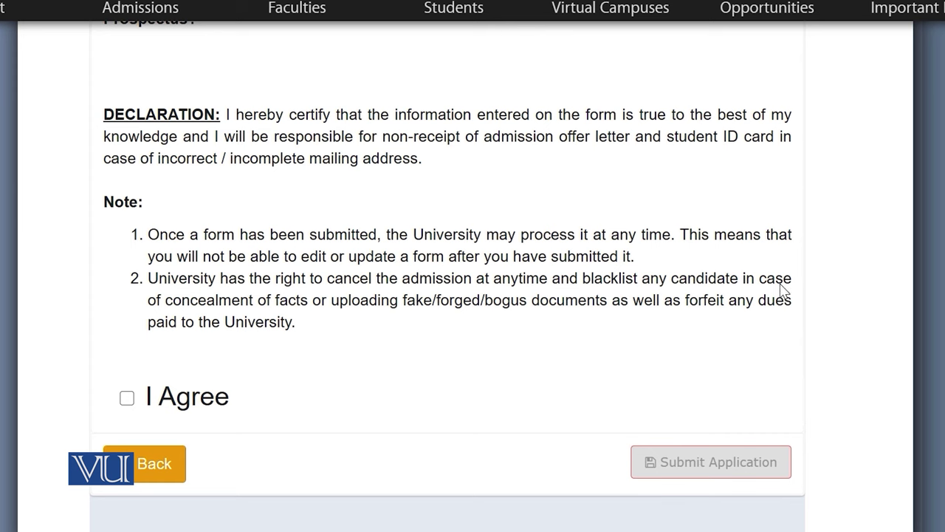
left_click(127, 399)
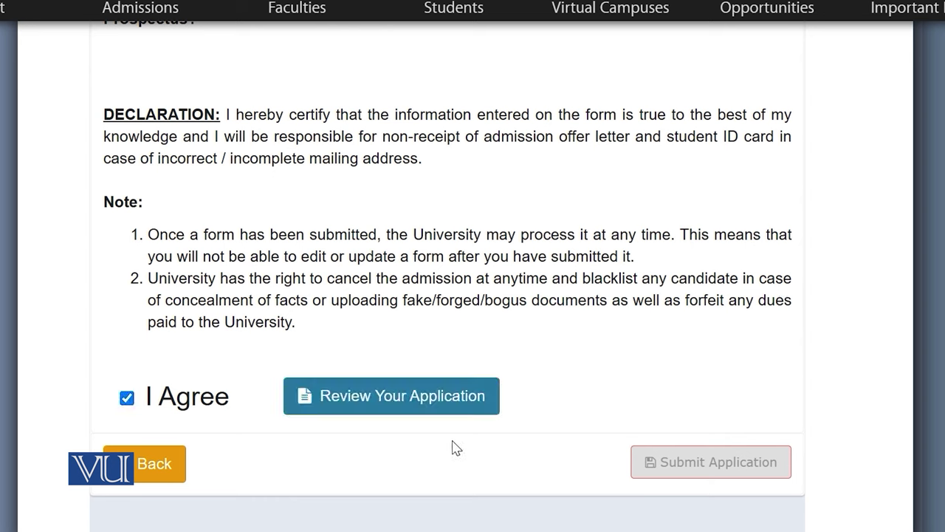
Step: Look over the full application review, then submit the application
left_click(362, 406)
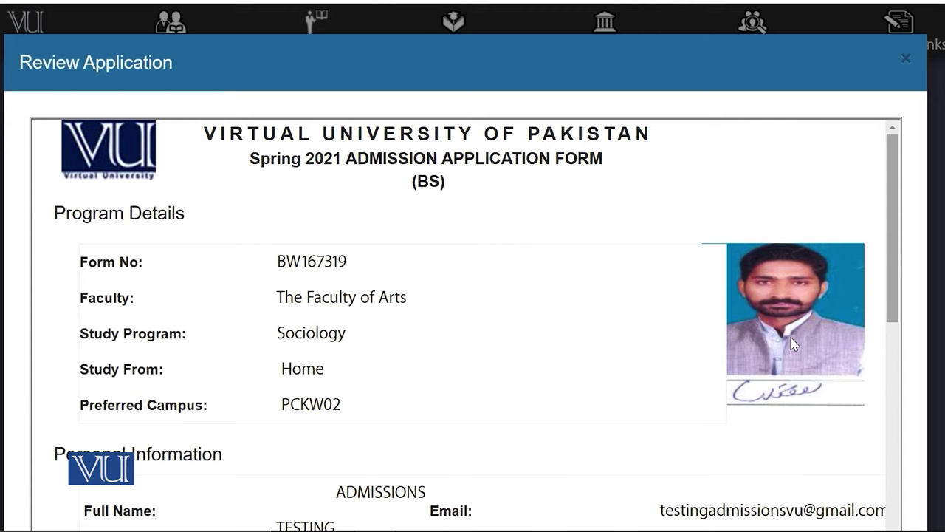
scroll(810, 299, "down", 15)
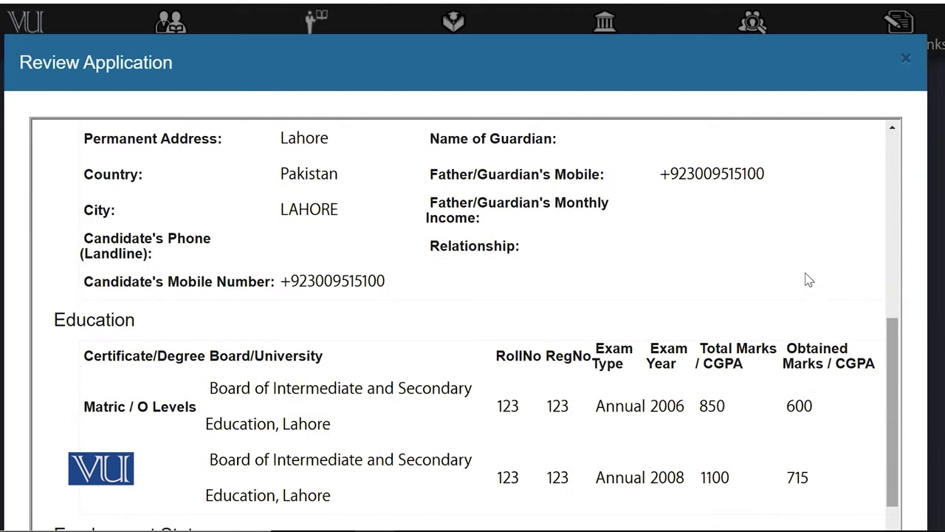
scroll(810, 299, "down", 5)
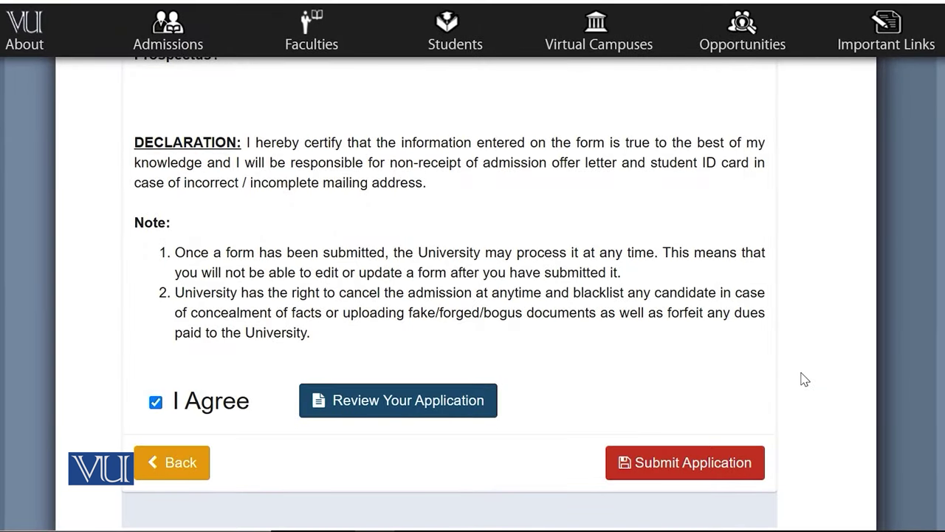
left_click(701, 471)
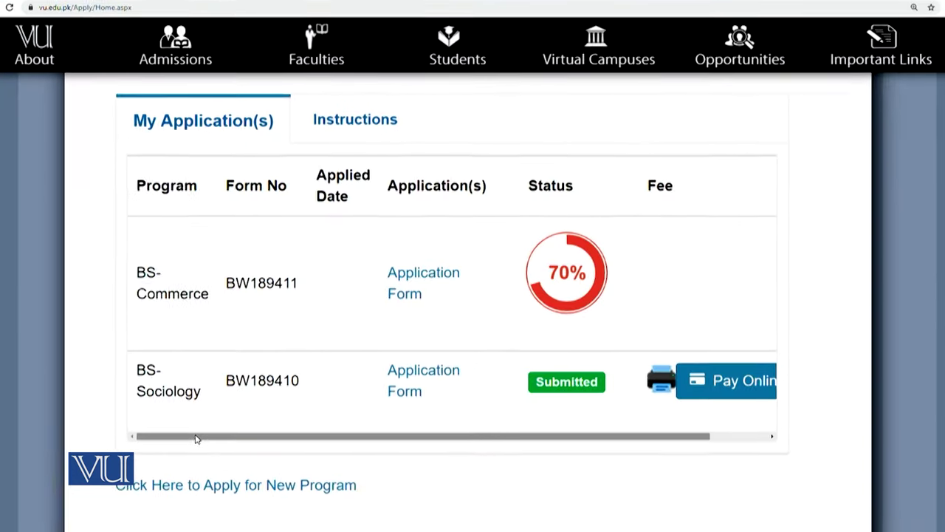
Step: In Upload Paid Voucher, choose HBL as the bank and bring up the printable fee voucher
left_click_drag(184, 447, 323, 462)
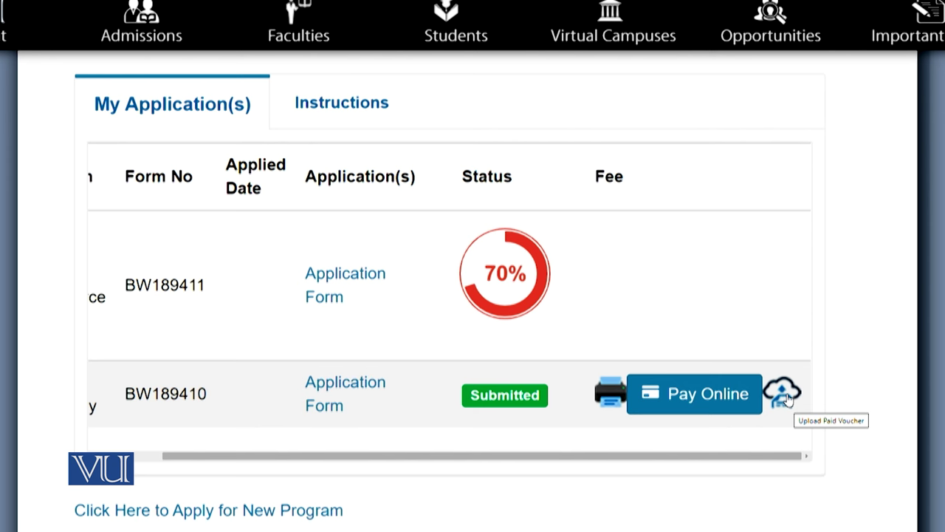
left_click(787, 397)
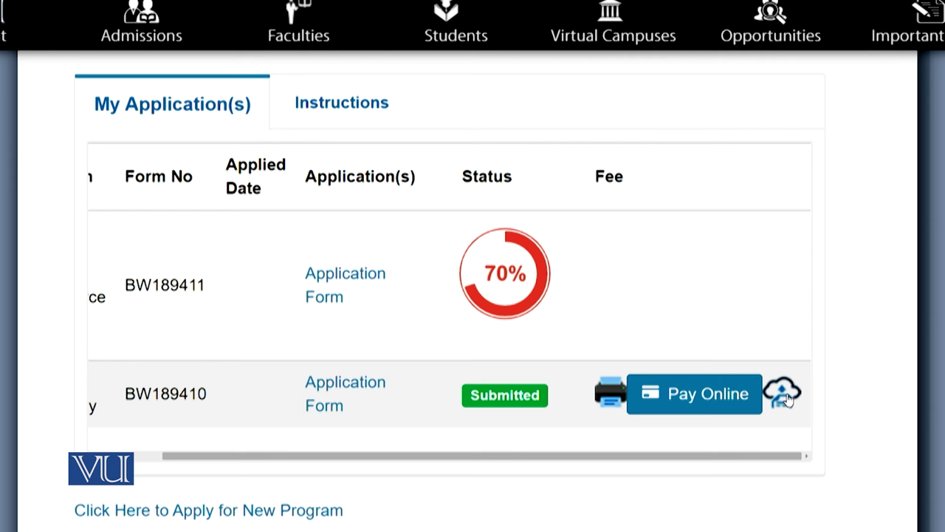
left_click(787, 395)
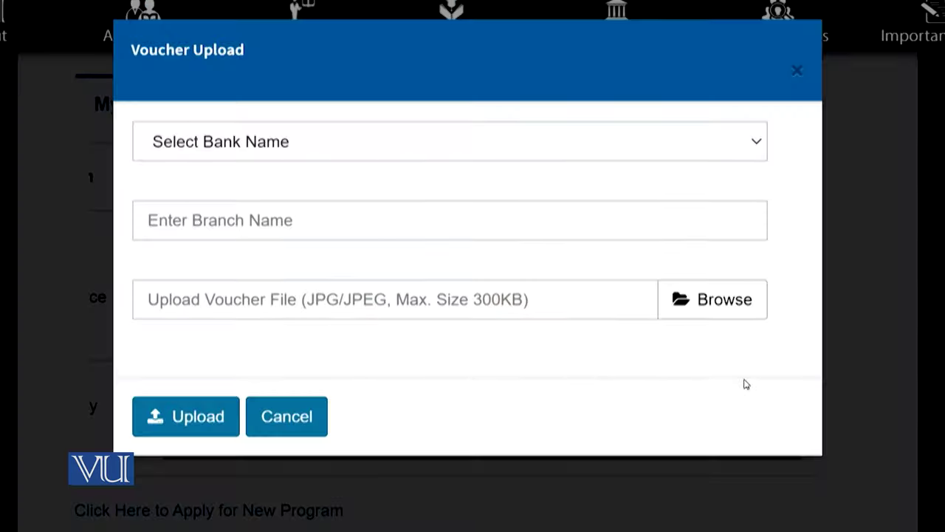
left_click(490, 155)
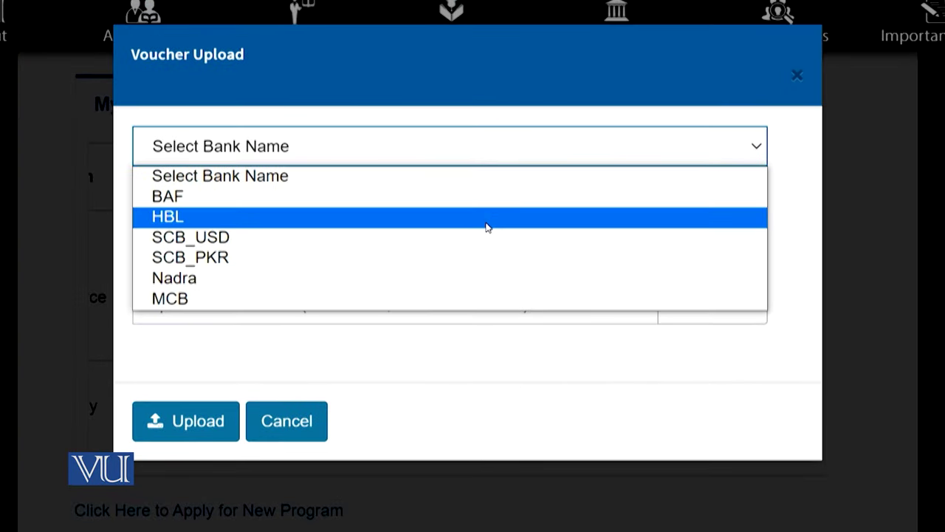
left_click(487, 220)
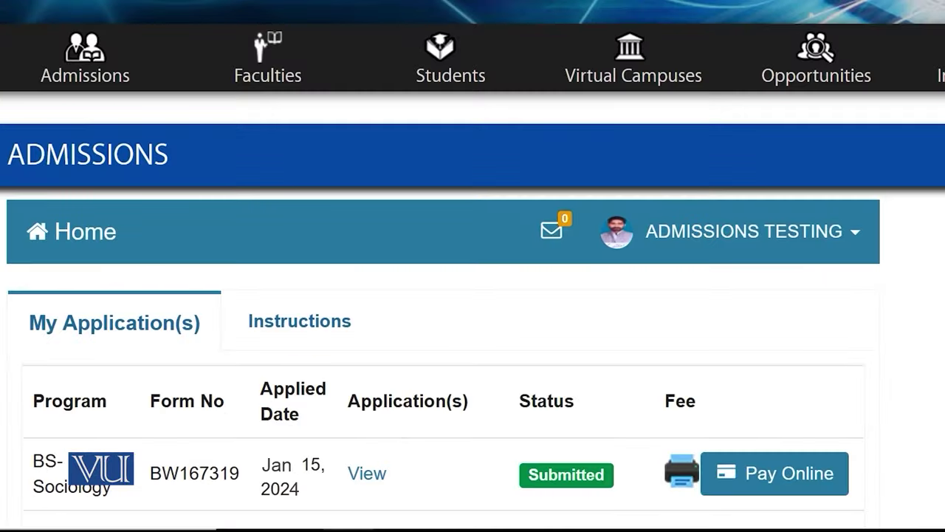
left_click(681, 476)
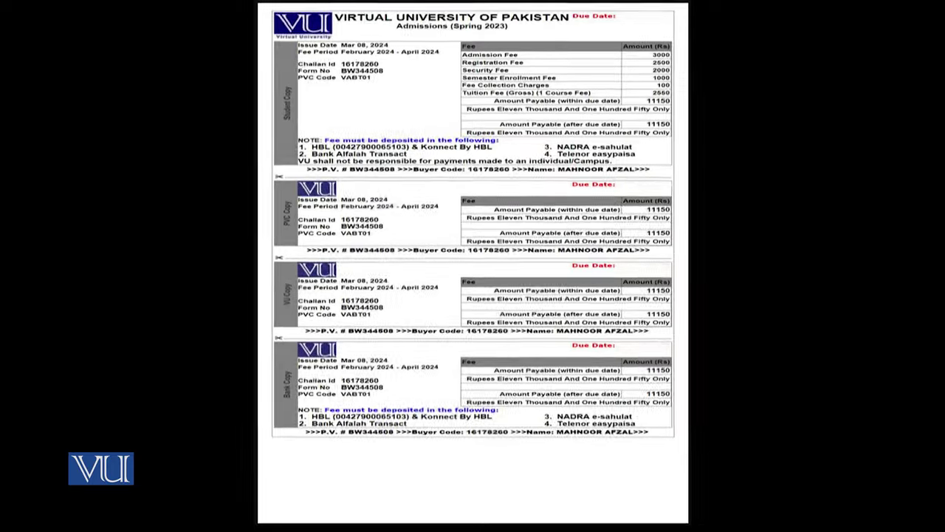